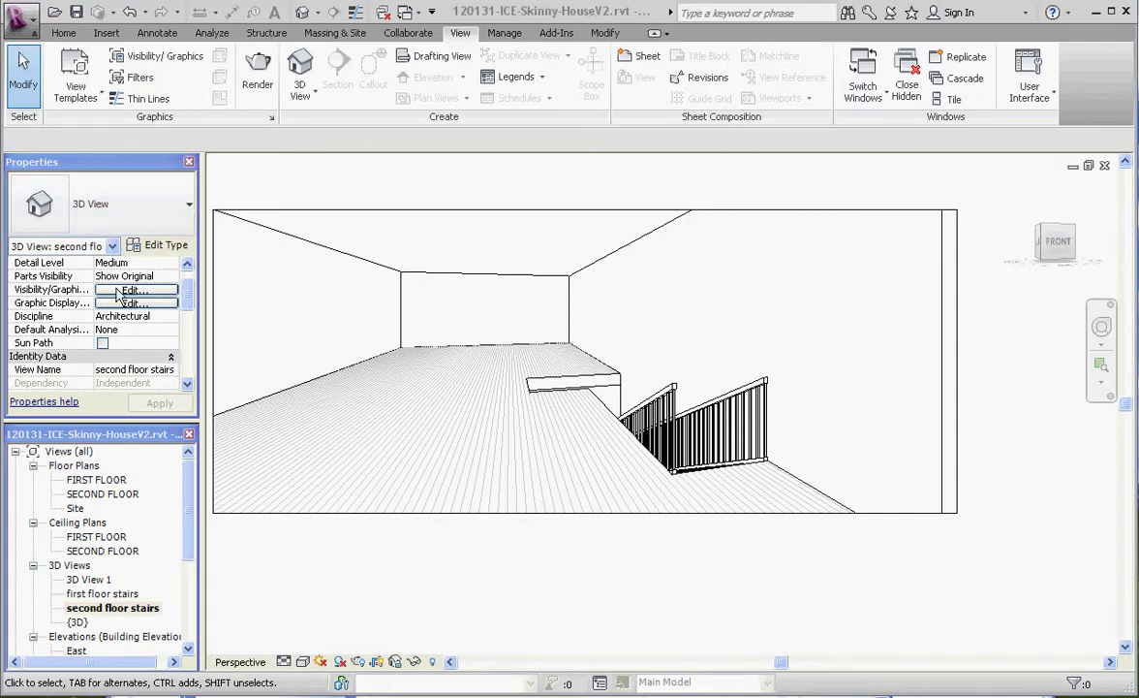
- Open the SECOND FLOOR plan and zoom around the stair opening and its landing
double_click(97, 495)
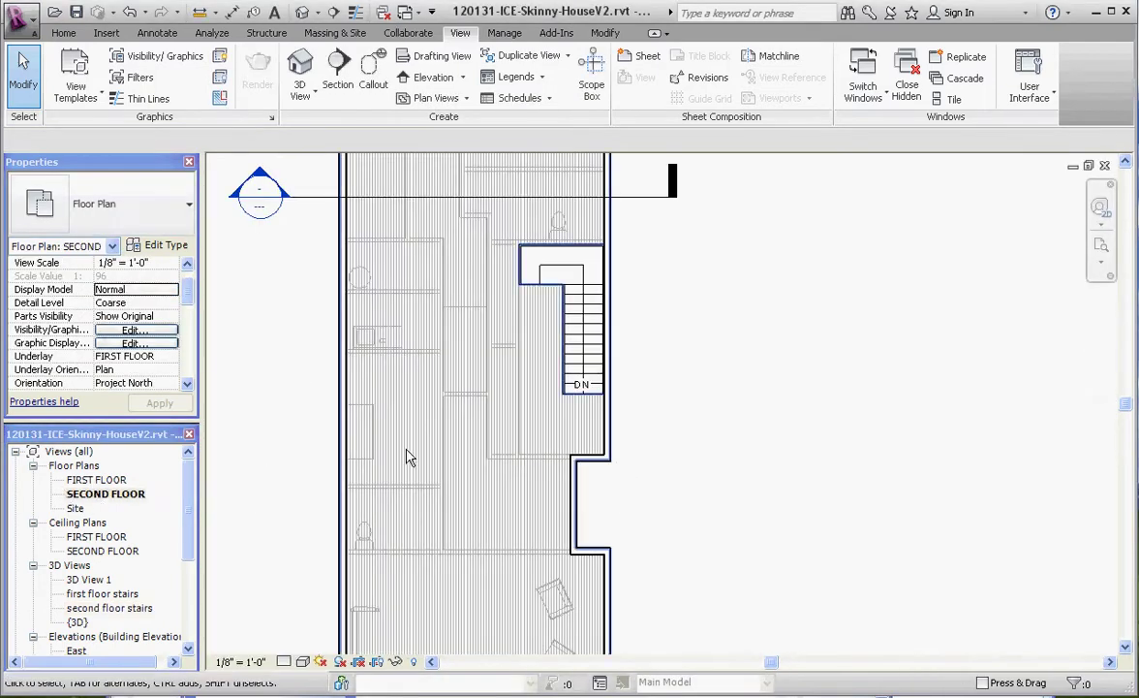
scroll(582, 256, up, 5)
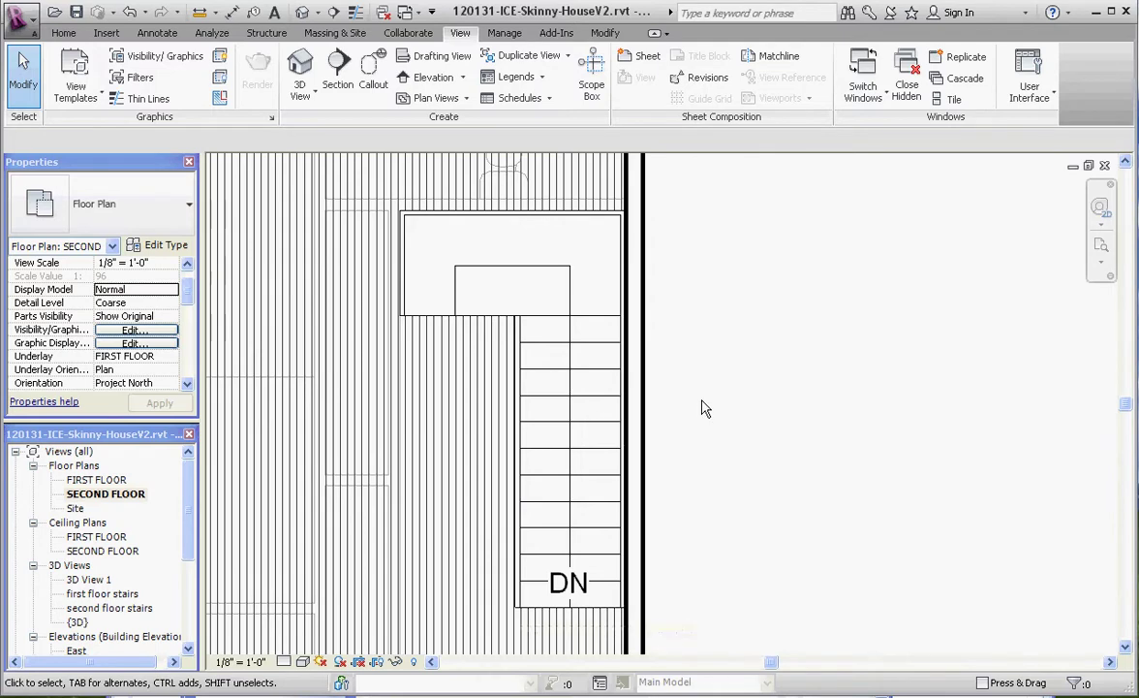
scroll(669, 282, down, 1)
scroll(669, 282, down, 2)
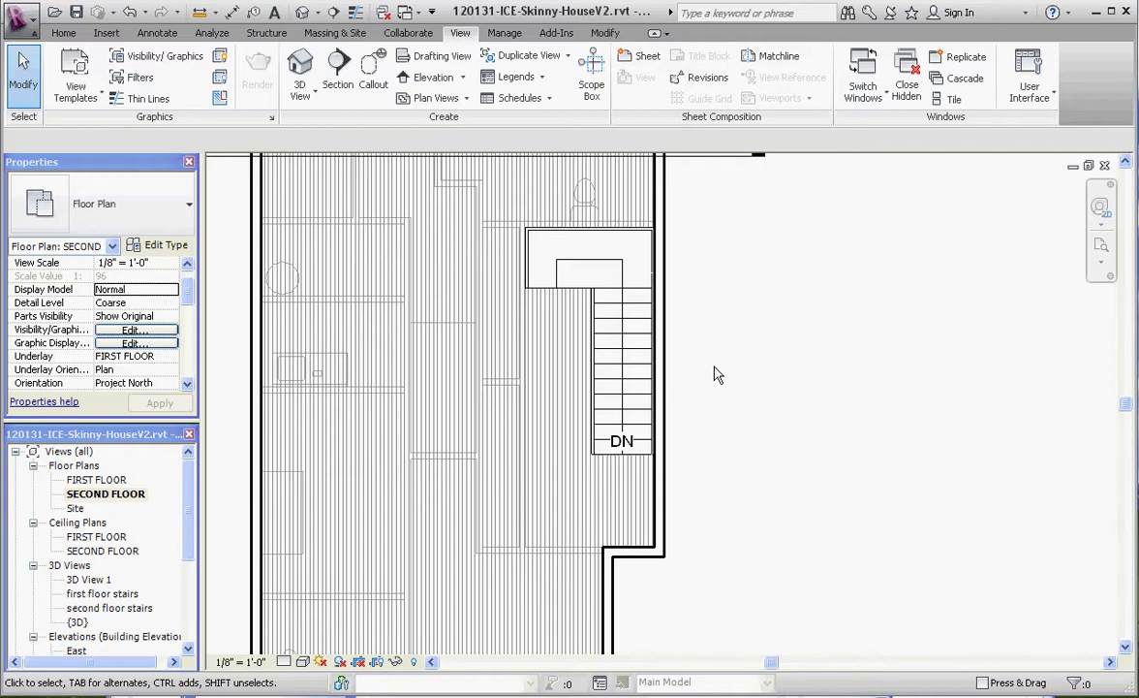
scroll(586, 368, down, 3)
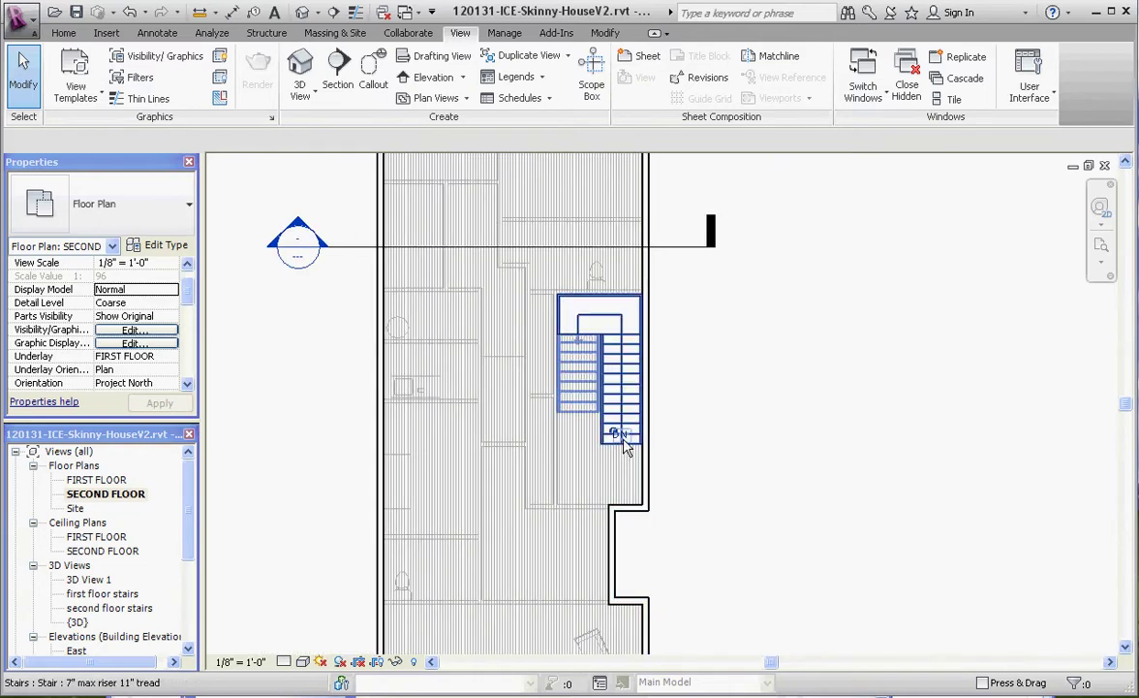
scroll(584, 346, up, 3)
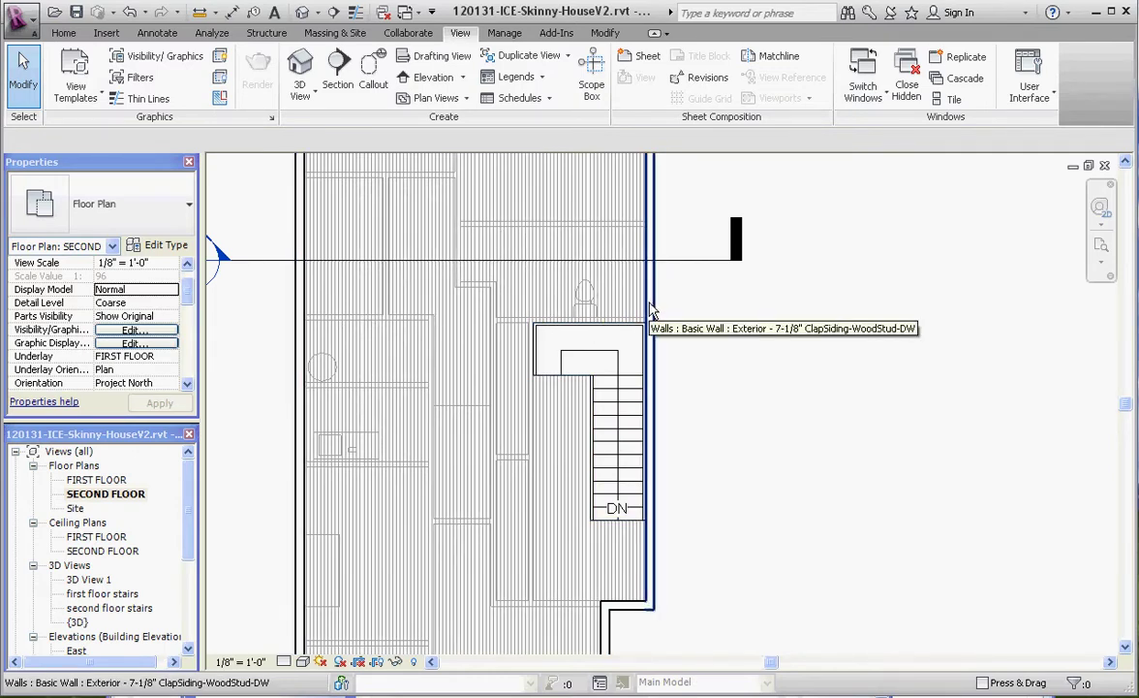
scroll(649, 312, up, 2)
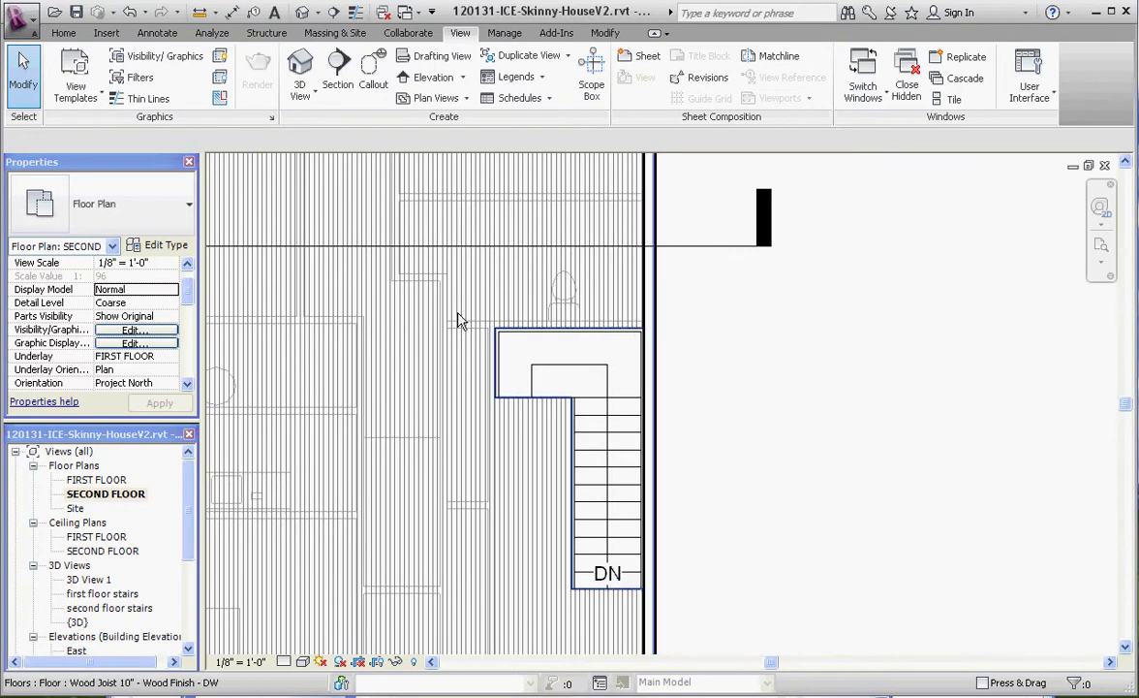
scroll(542, 322, down, 2)
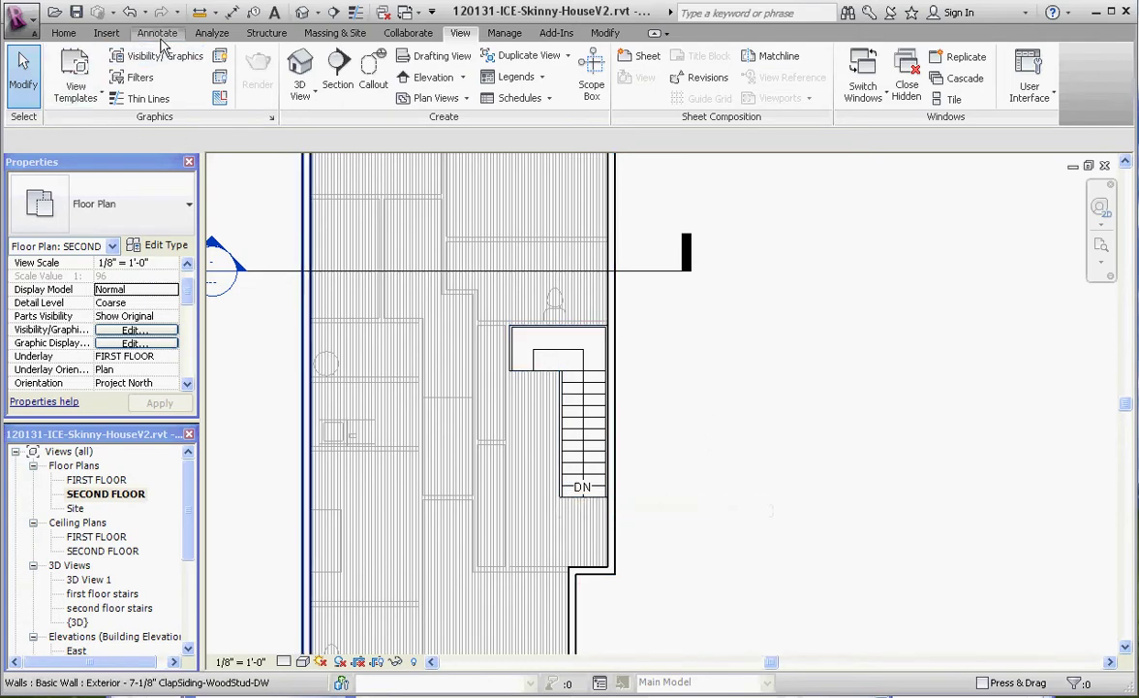
- Draw a 4-1/2" interior wall from the right exterior wall to the left wall, just above the stair opening
click(61, 34)
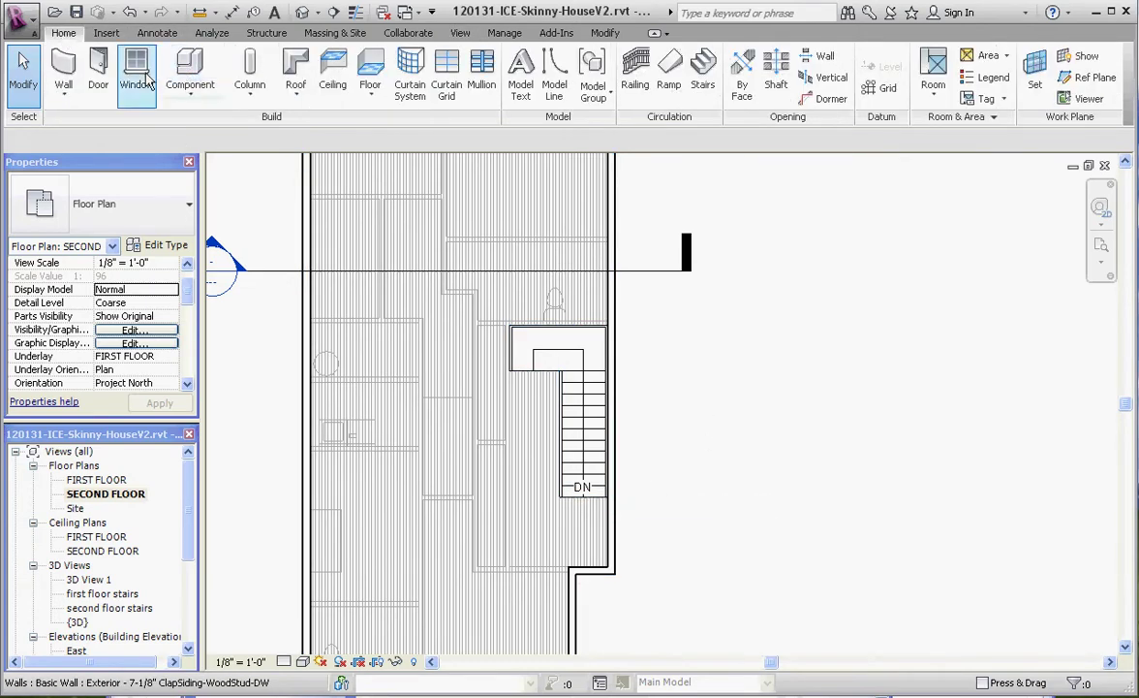
click(63, 69)
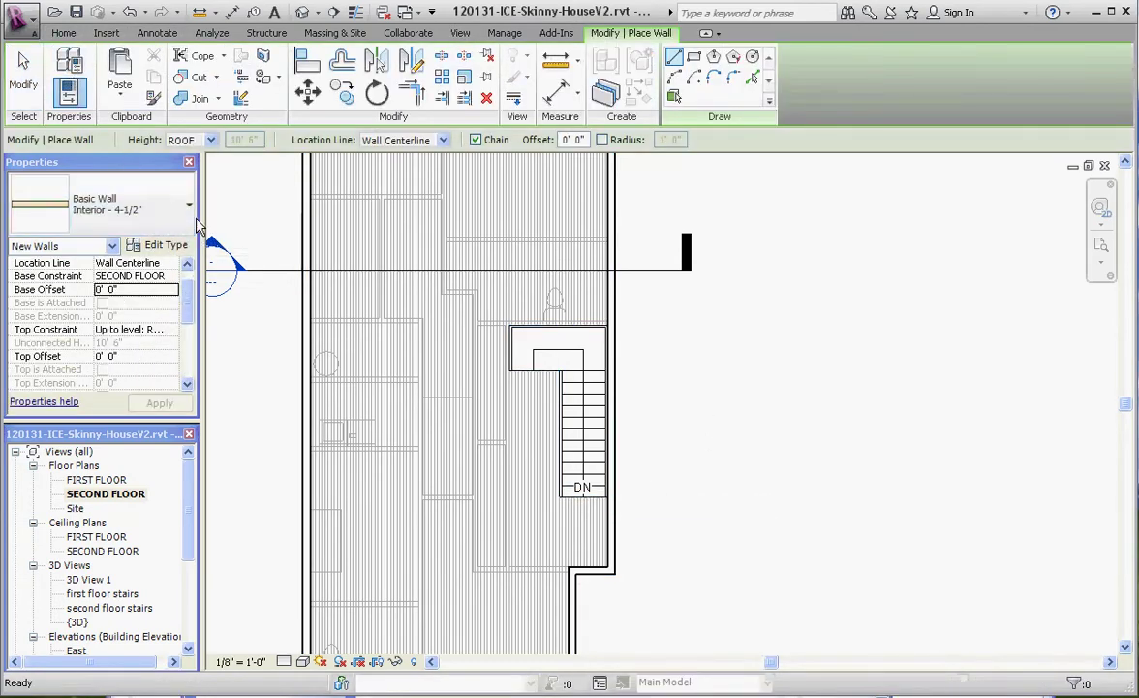
scroll(605, 293, up, 2)
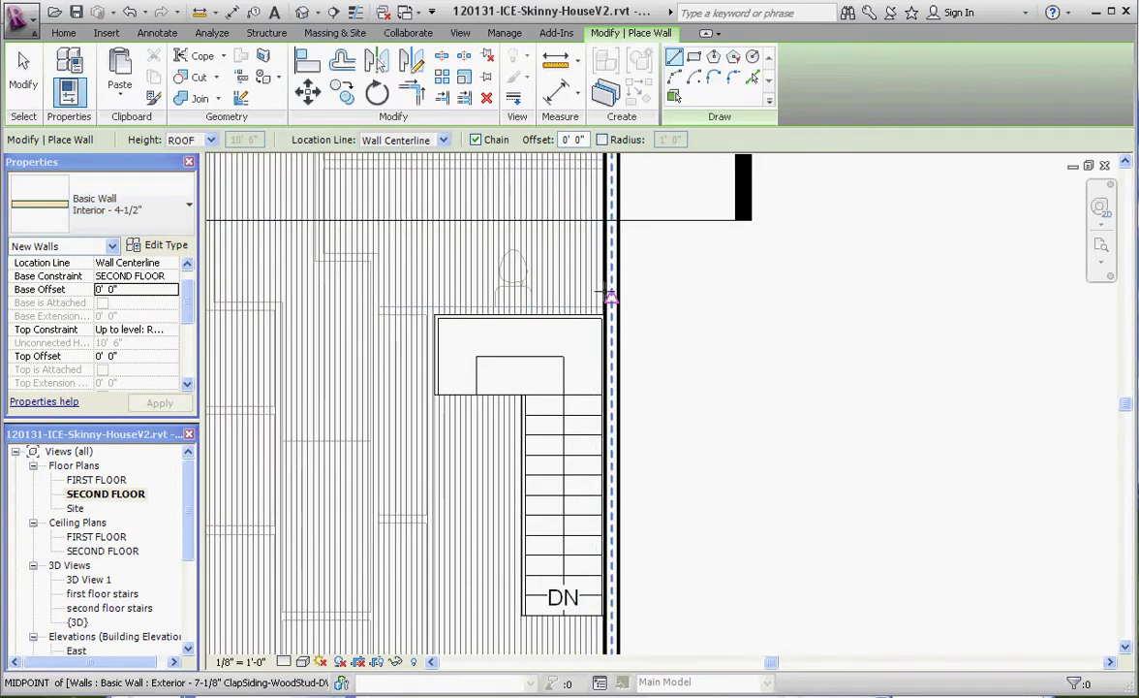
click(610, 281)
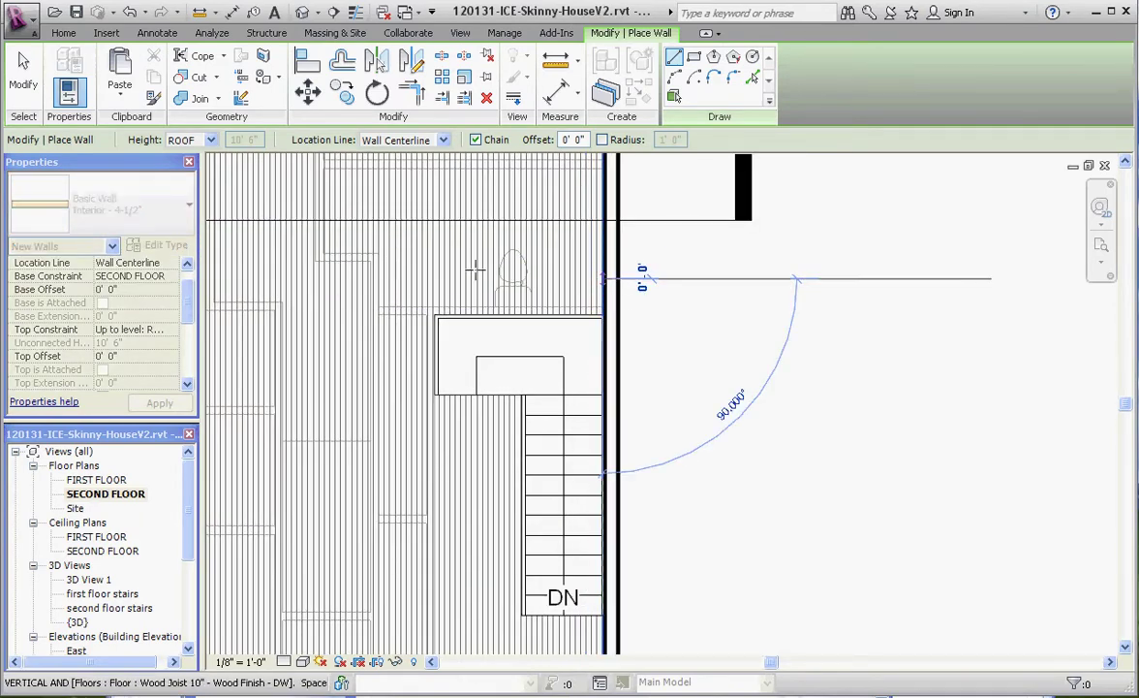
scroll(445, 263, down, 2)
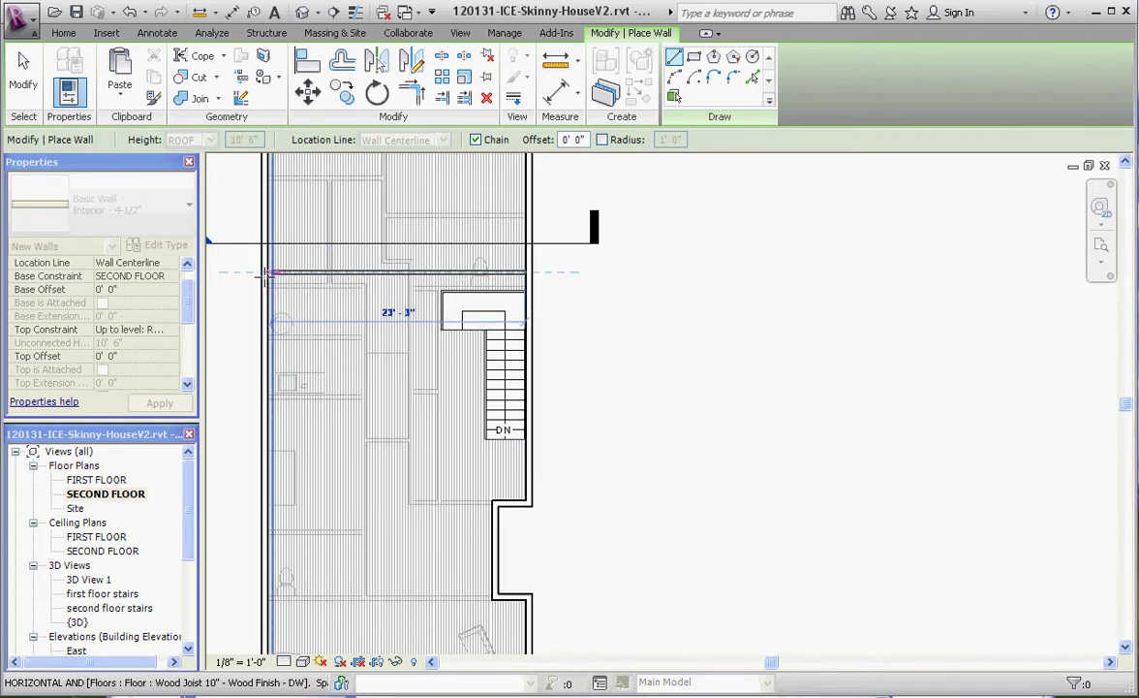
click(267, 279)
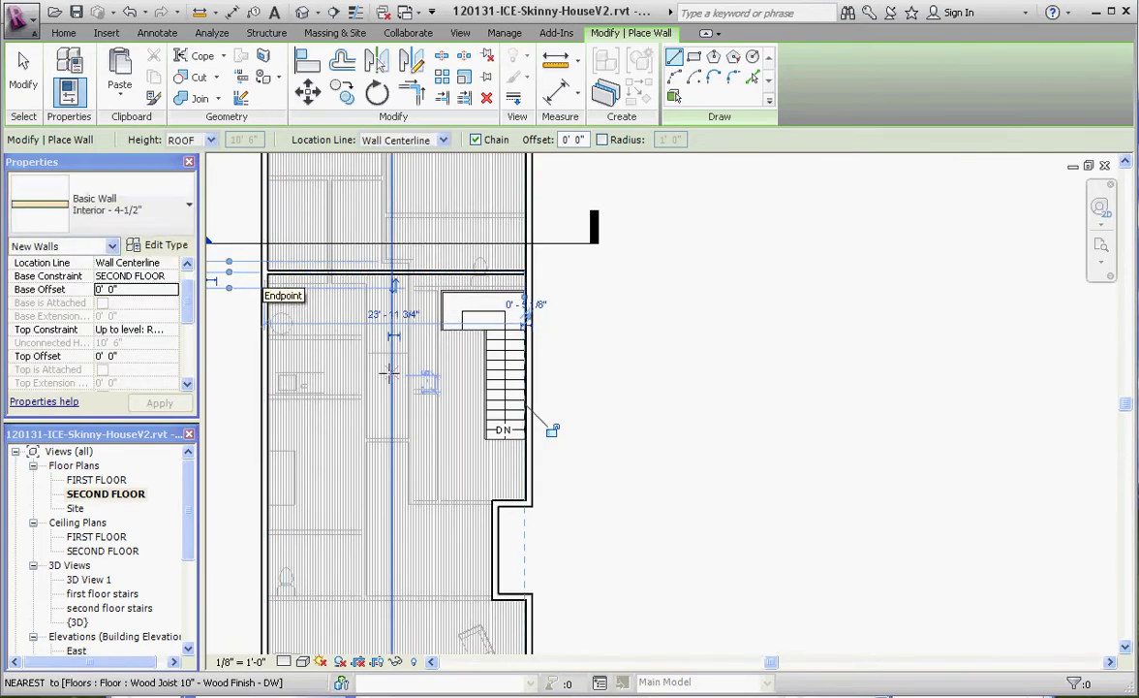
key(Escape)
key(Escape)
- Extend the new interior wall's end to join the exterior wall beside the stair opening
scroll(403, 349, down, 1)
scroll(454, 370, up, 1)
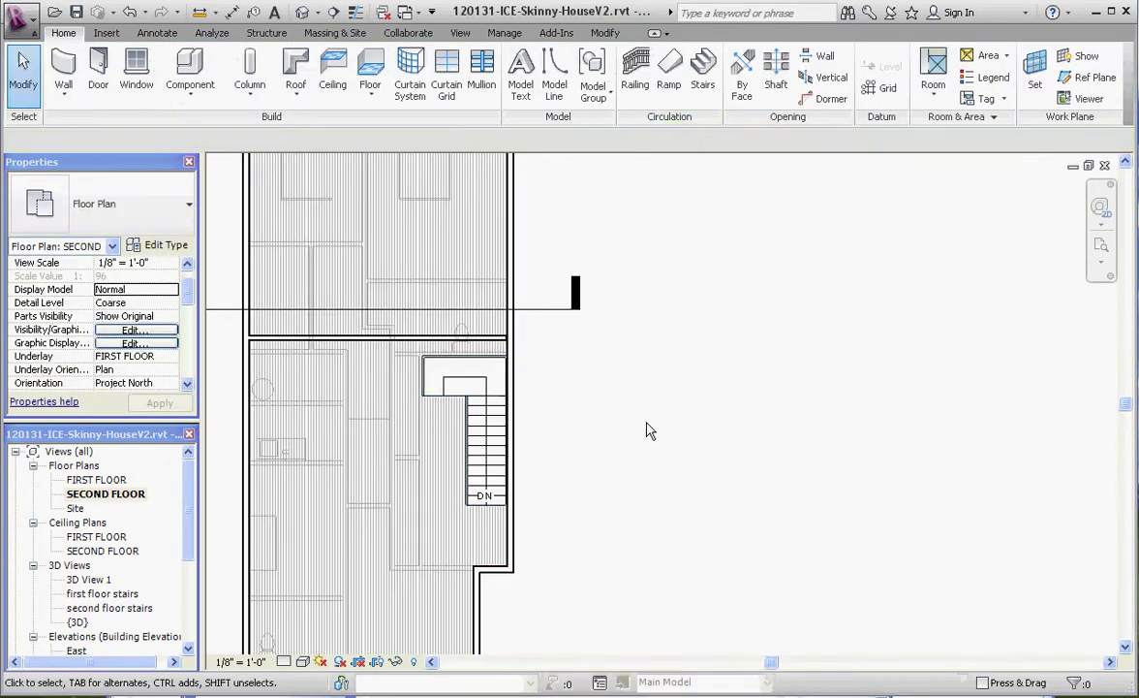
scroll(427, 254, down, 1)
scroll(427, 259, up, 1)
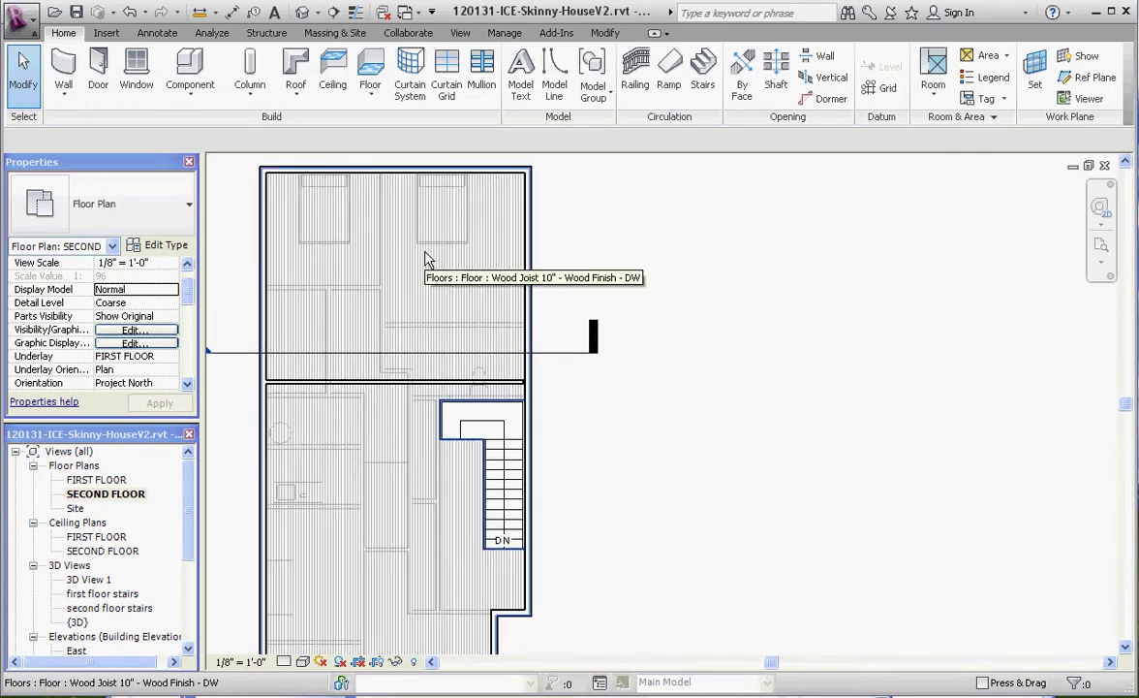
scroll(532, 424, up, 2)
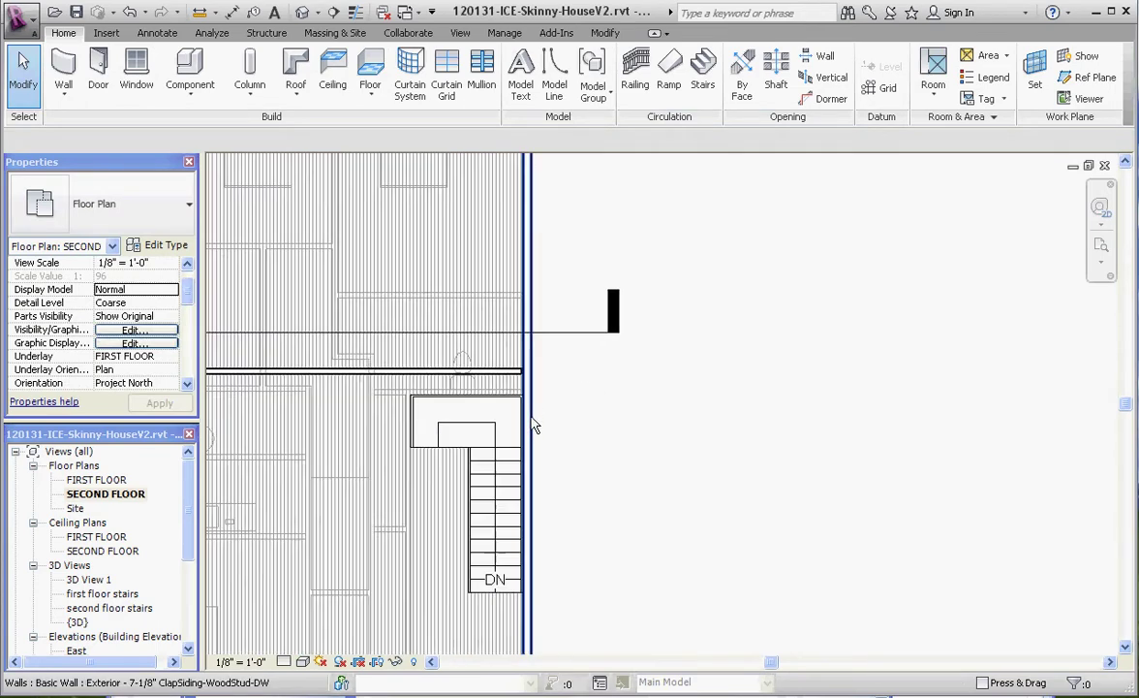
scroll(519, 376, up, 3)
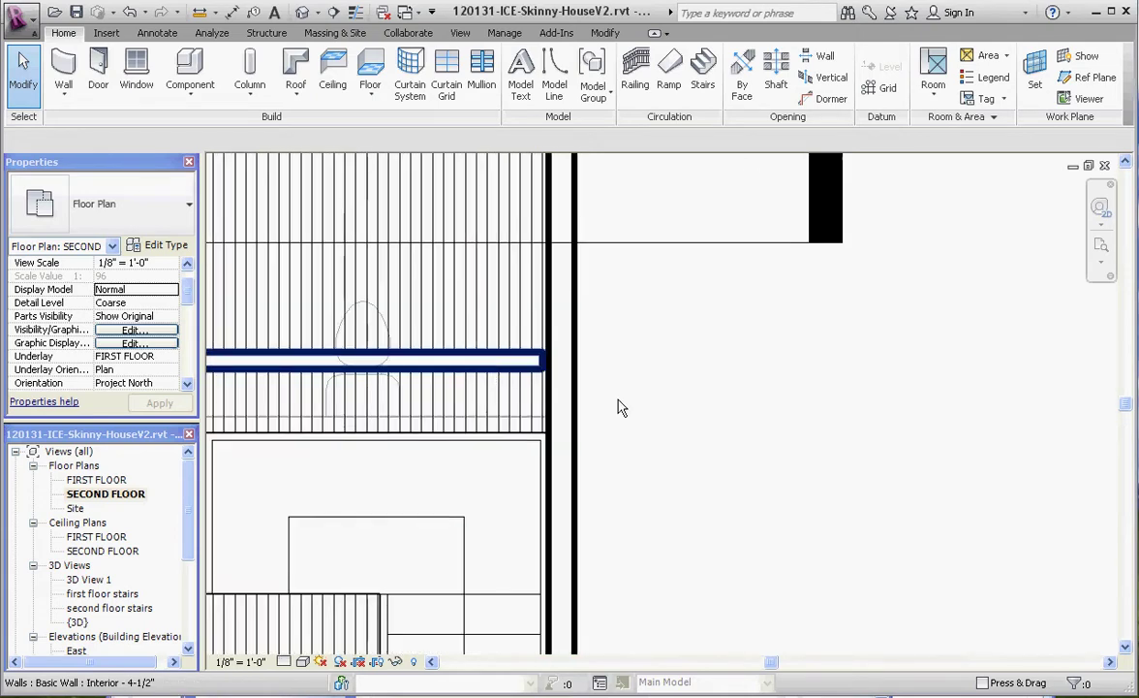
click(535, 368)
drag(541, 362, 576, 360)
click(708, 325)
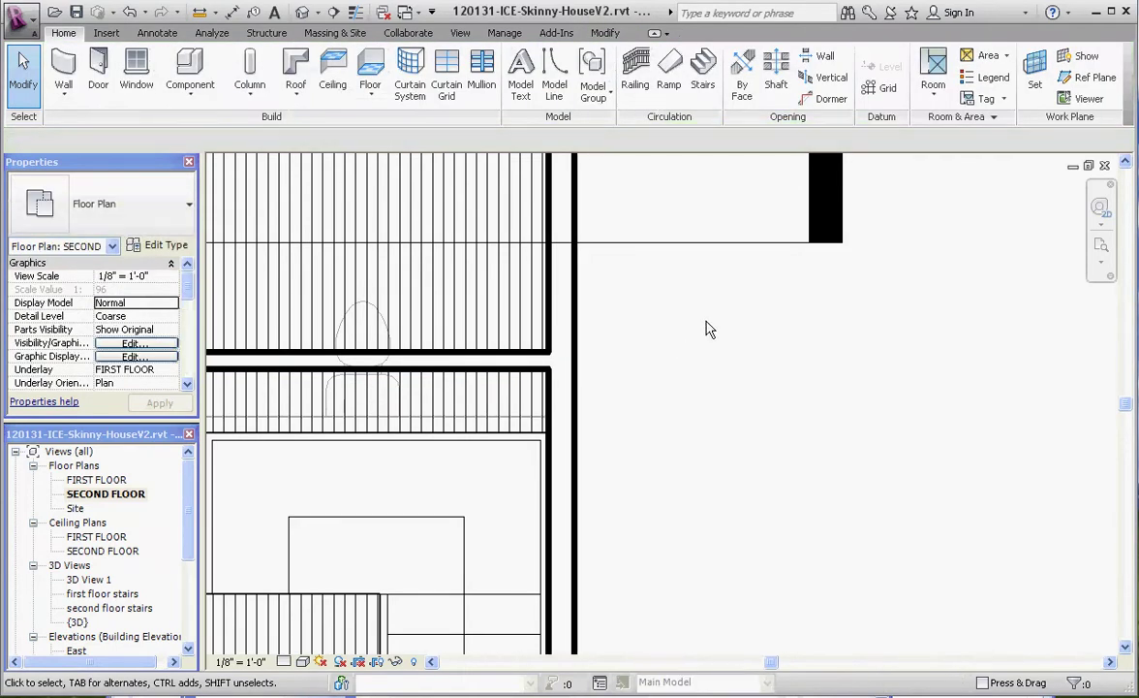
scroll(707, 329, down, 3)
scroll(707, 327, down, 1)
scroll(705, 322, up, 4)
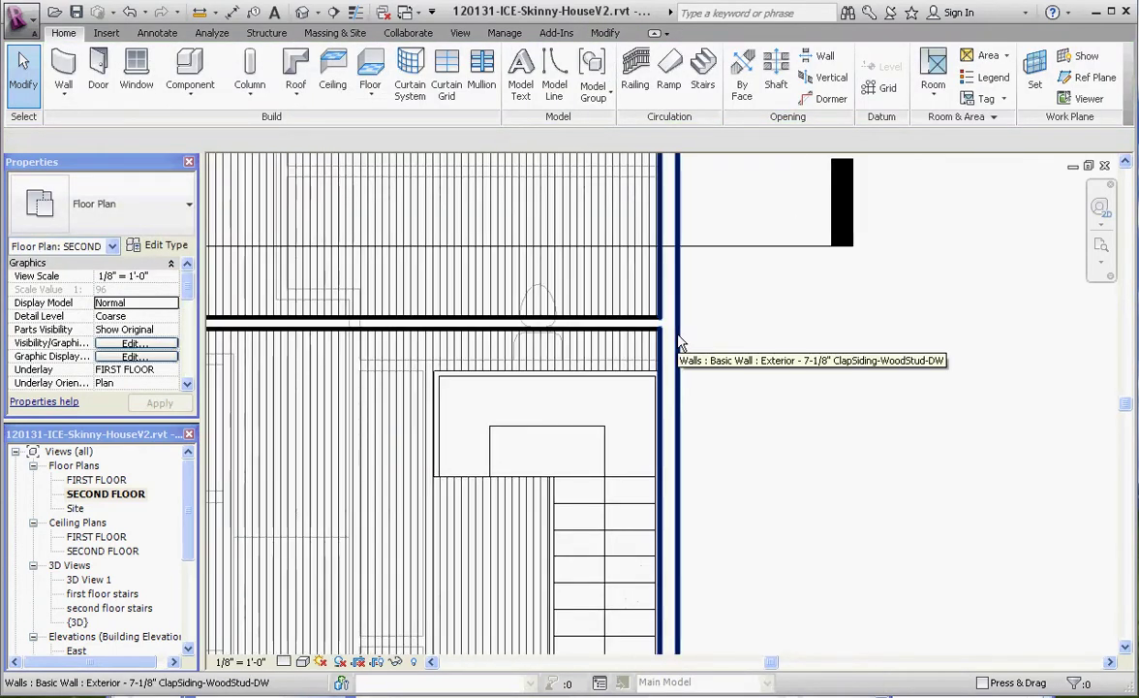
scroll(705, 317, down, 3)
scroll(704, 317, up, 2)
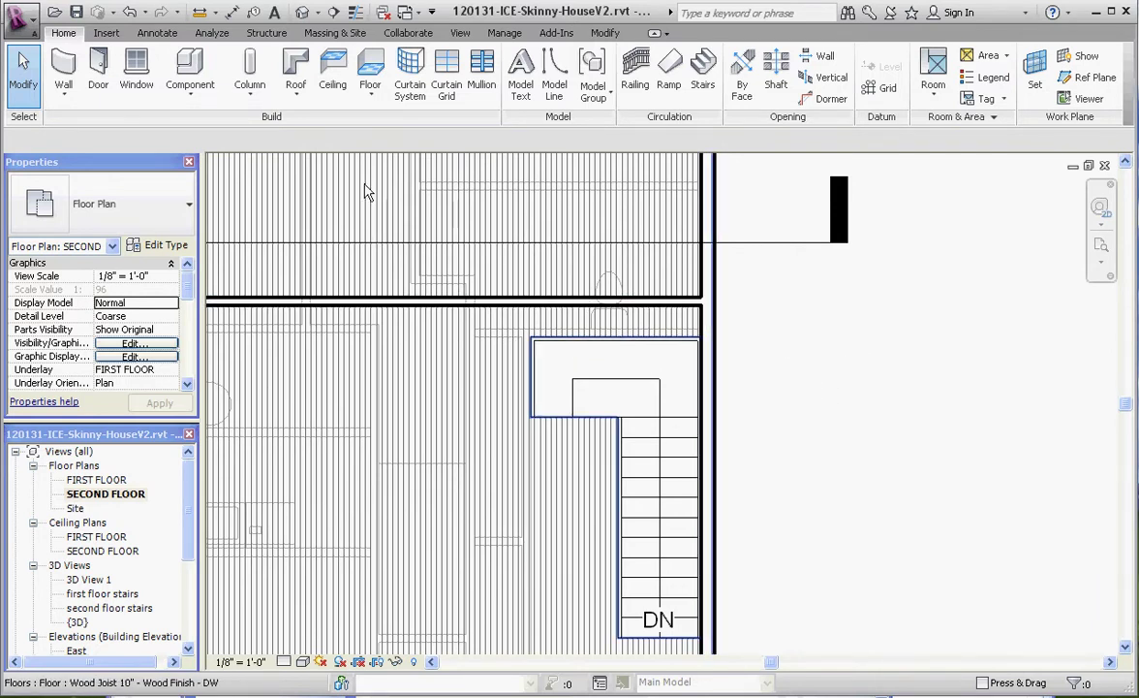
- Align the interior wall to the stair opening's top edge with the Align tool
click(605, 32)
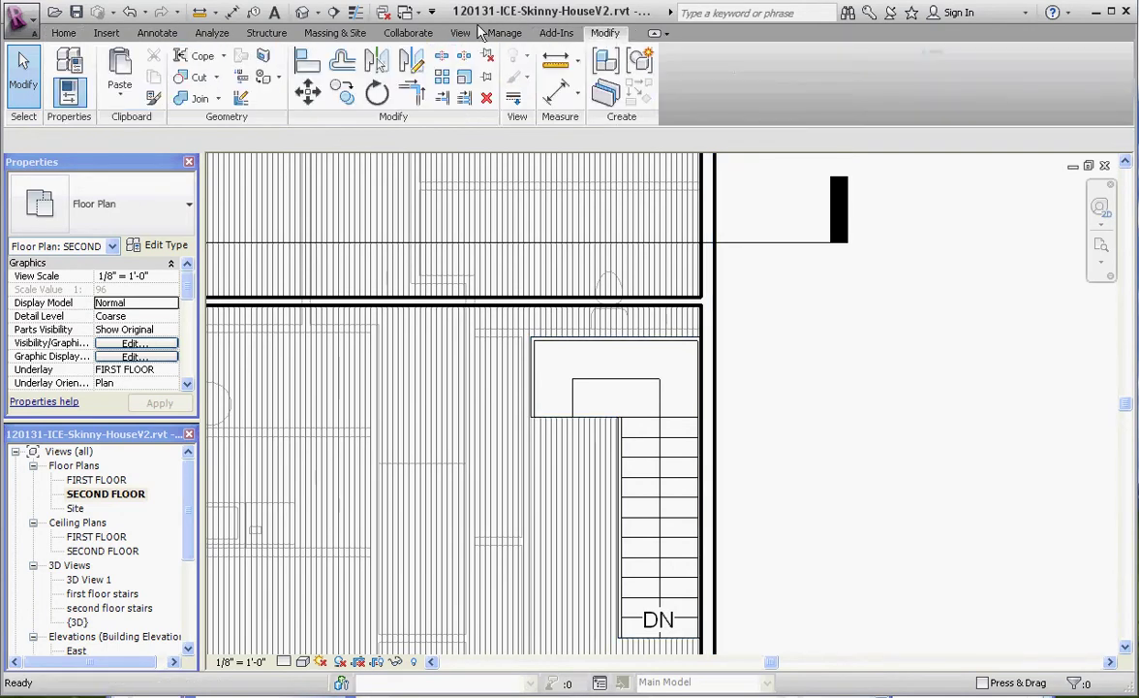
click(307, 60)
scroll(683, 315, up, 4)
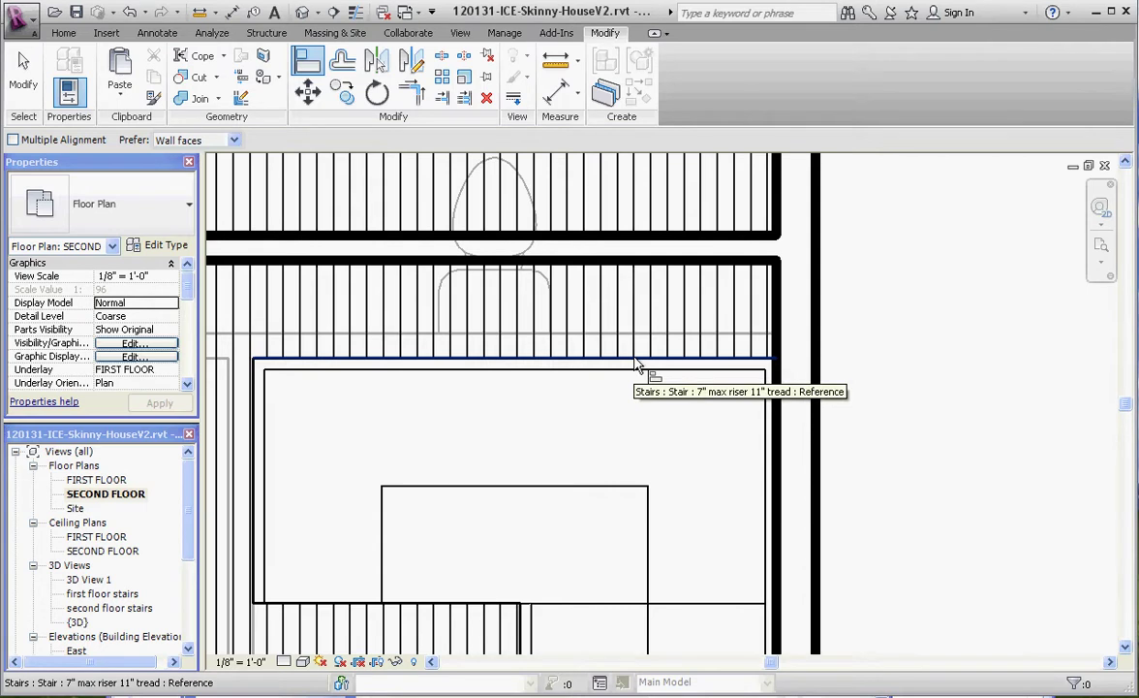
click(637, 364)
click(641, 258)
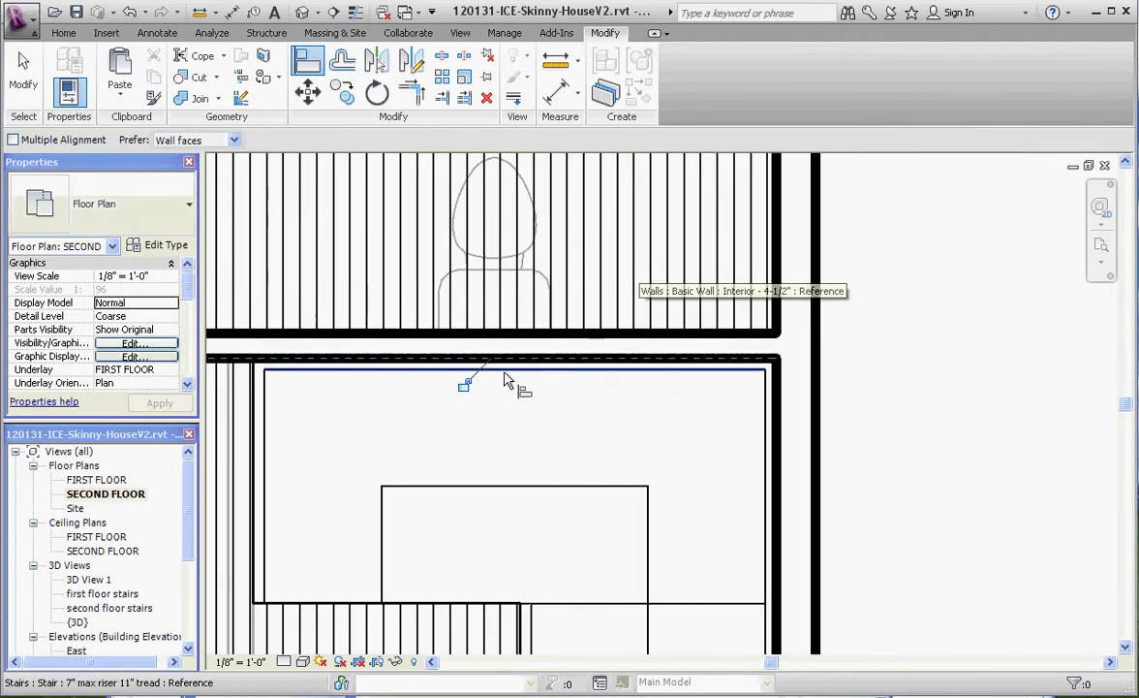
scroll(733, 373, down, 6)
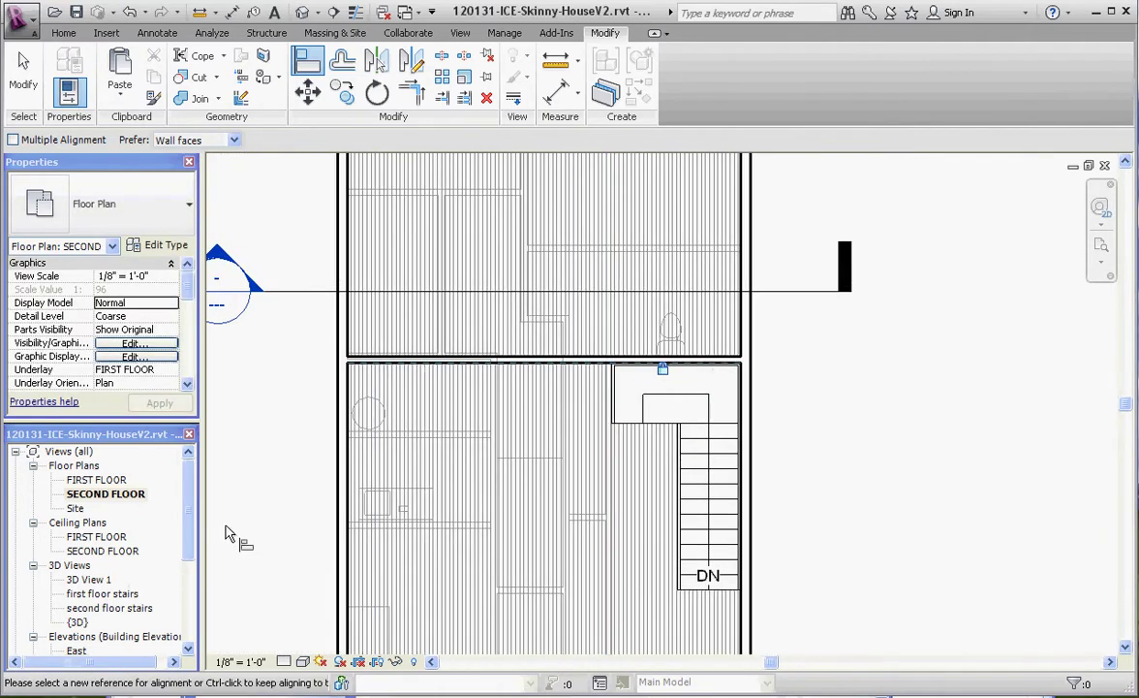
drag(191, 539, 189, 574)
double_click(109, 551)
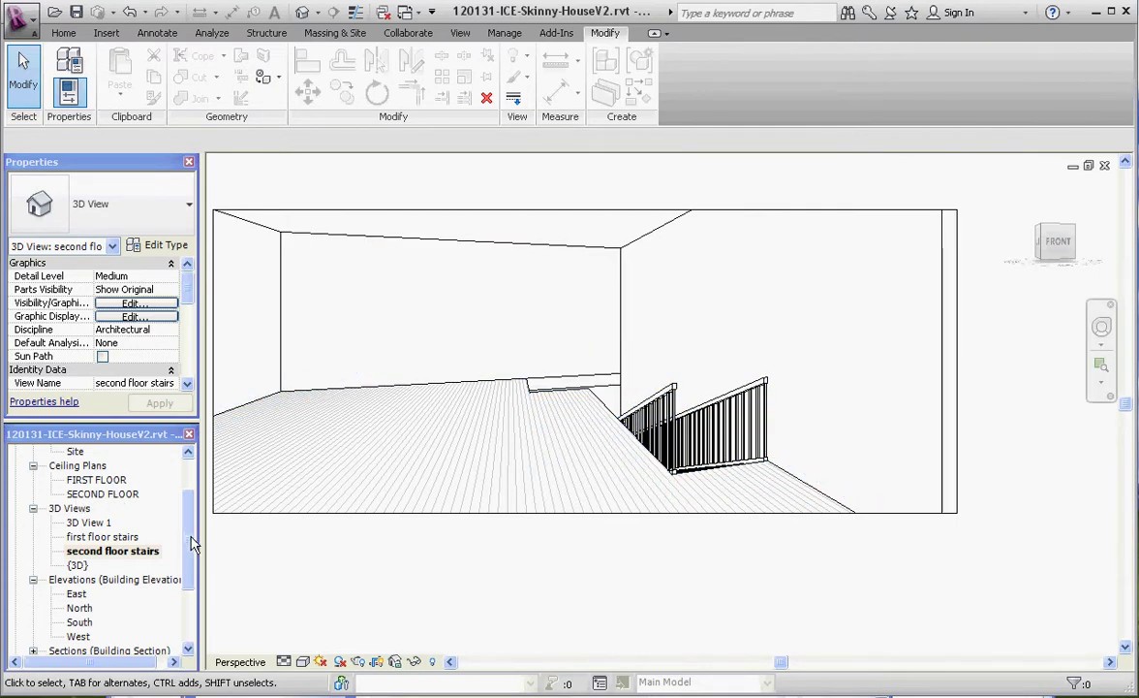
scroll(191, 544, up, 2)
double_click(106, 493)
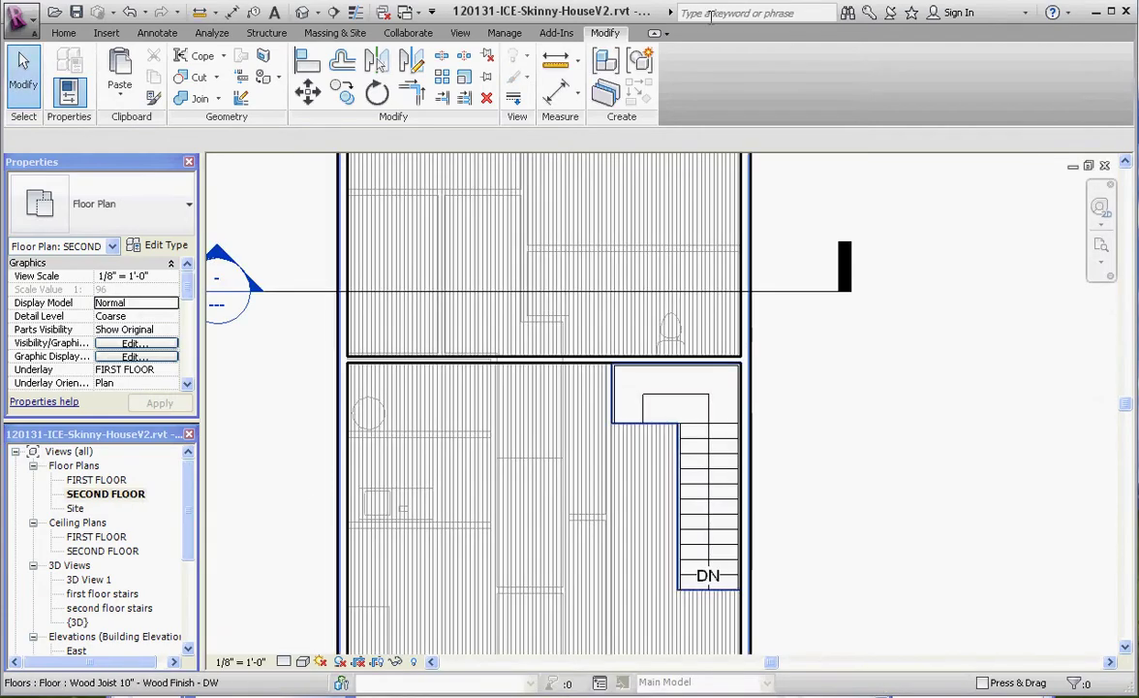
- Start a new railing sketch and show the list of Guardrail and Handrail types
click(63, 33)
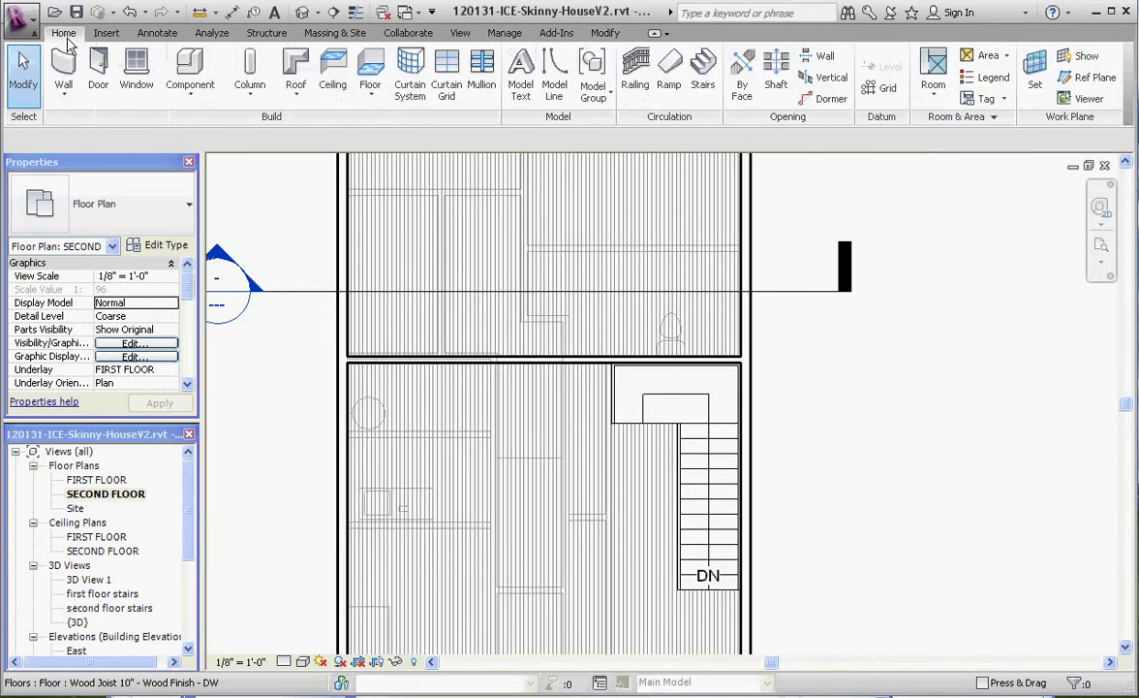
click(635, 72)
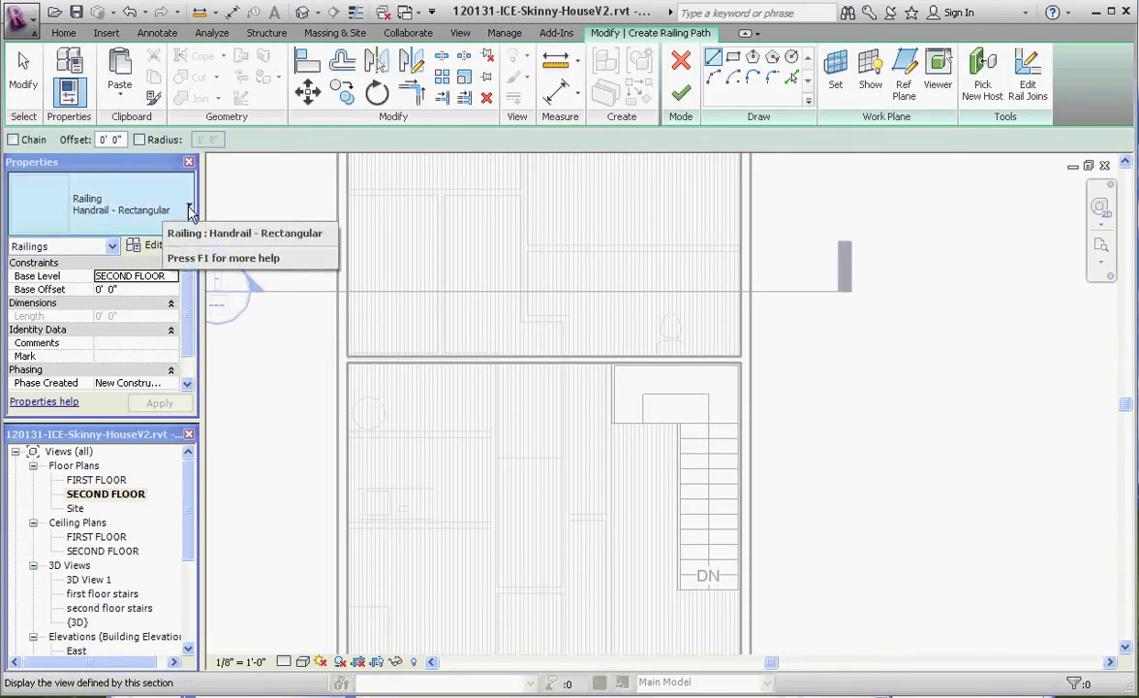
click(190, 211)
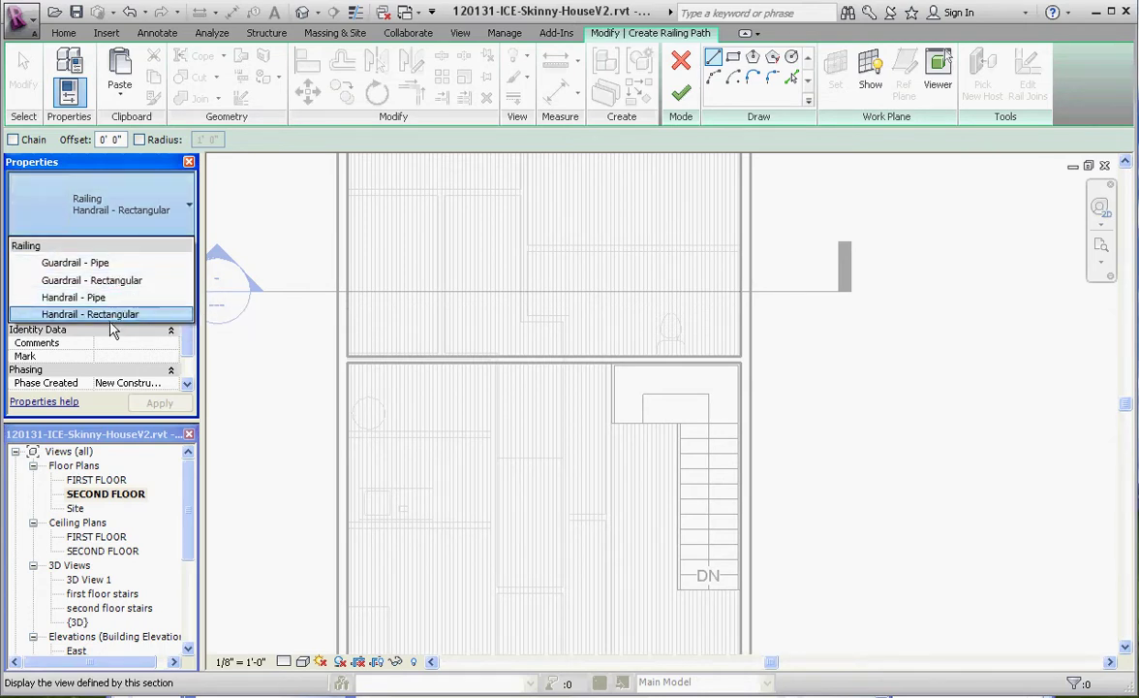
- Sketch a Guardrail - Pipe path along the L-shaped stair opening edge and finish it (about 17' 8")
click(116, 262)
scroll(608, 386, up, 2)
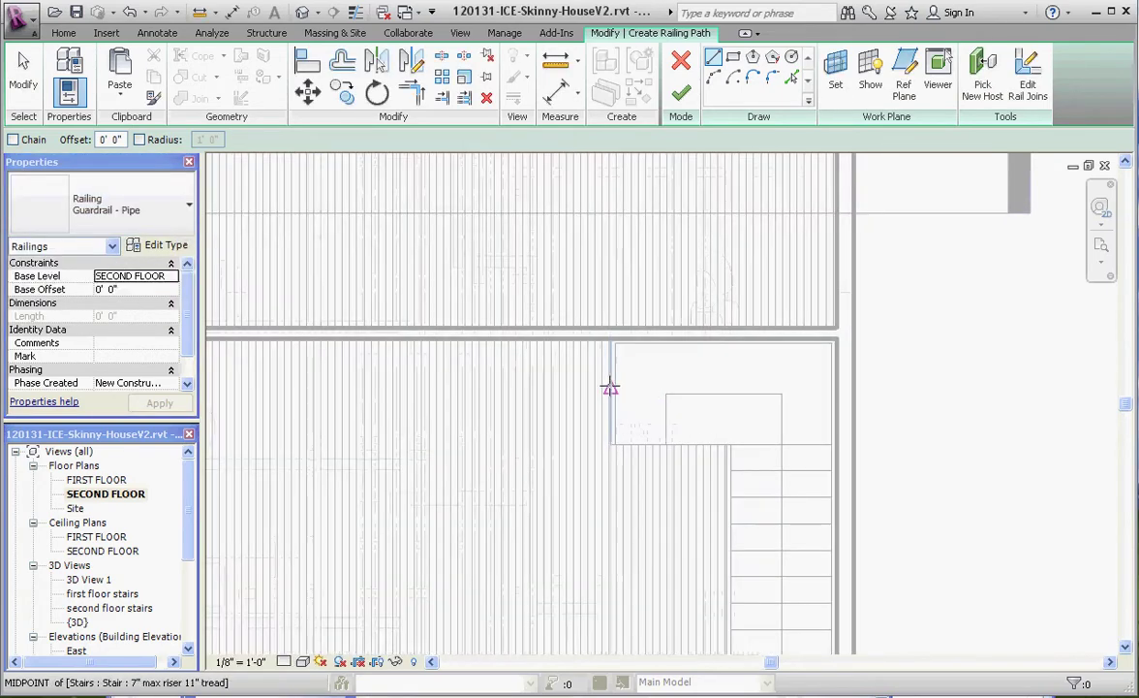
scroll(608, 386, up, 2)
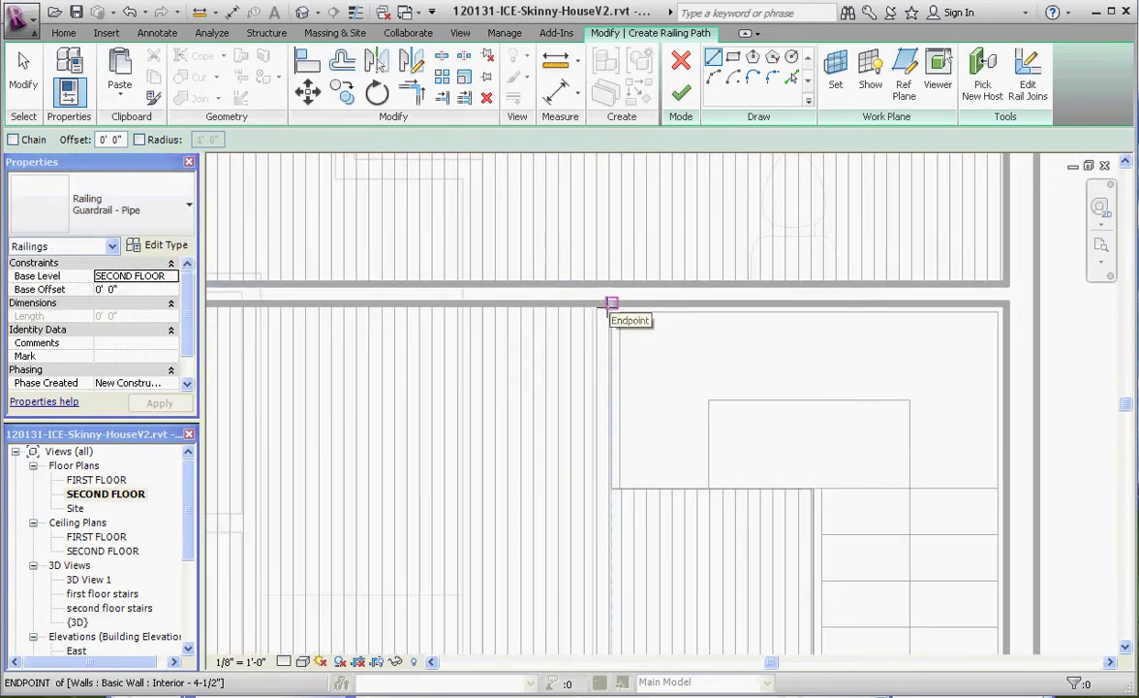
click(611, 303)
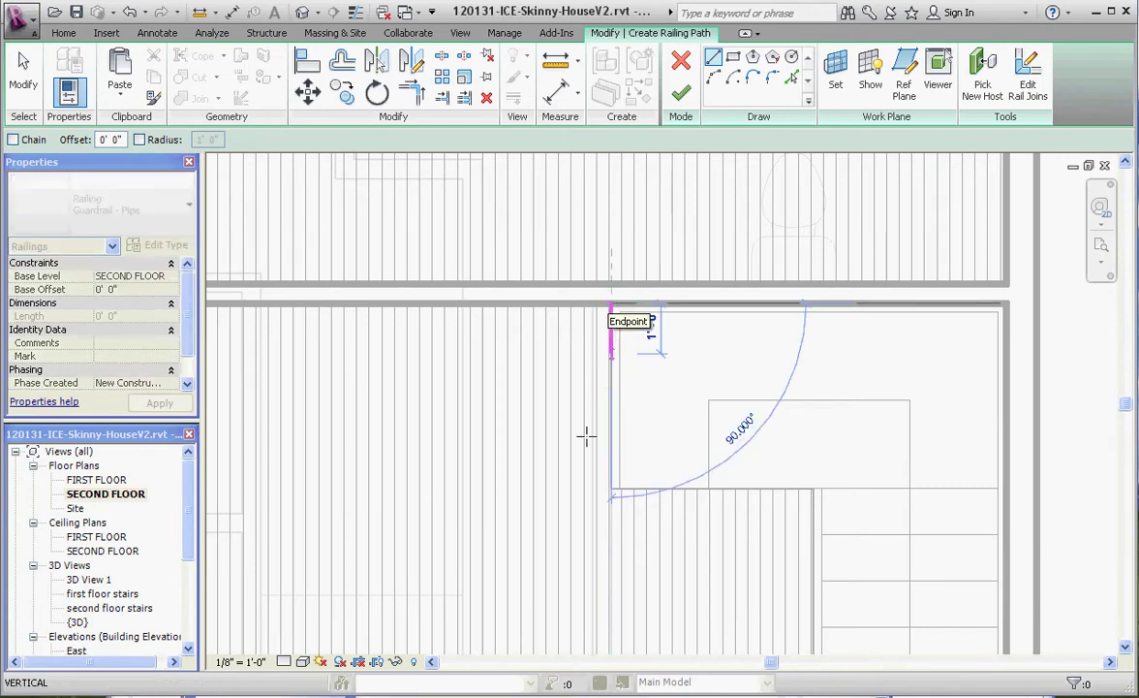
click(611, 488)
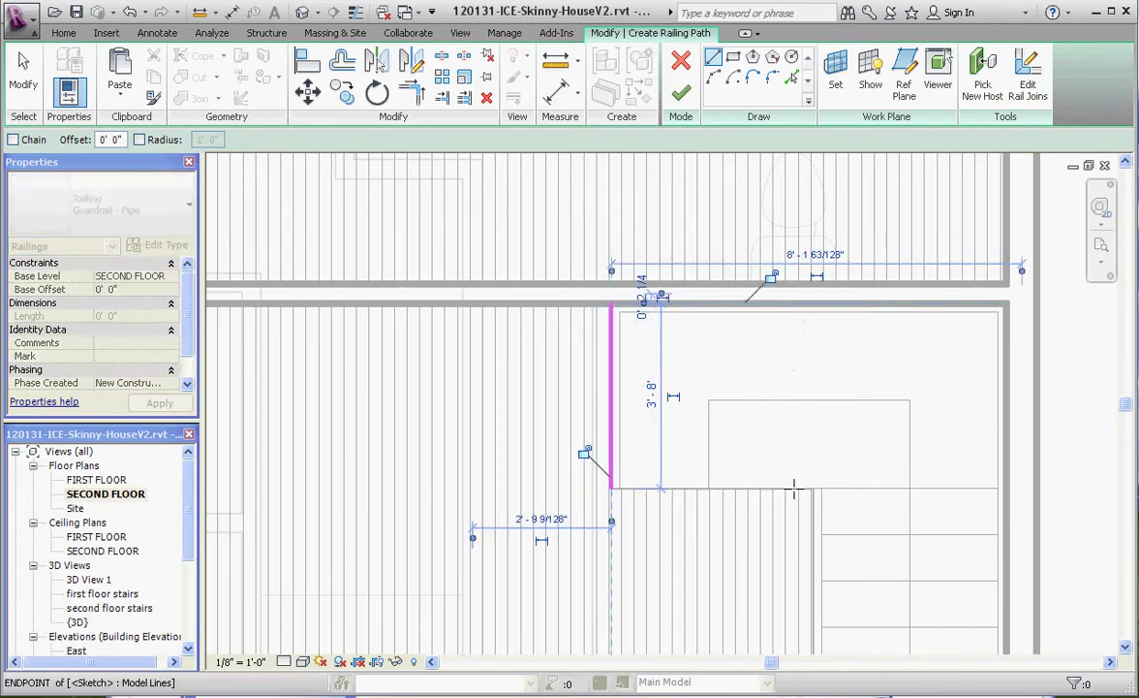
click(611, 487)
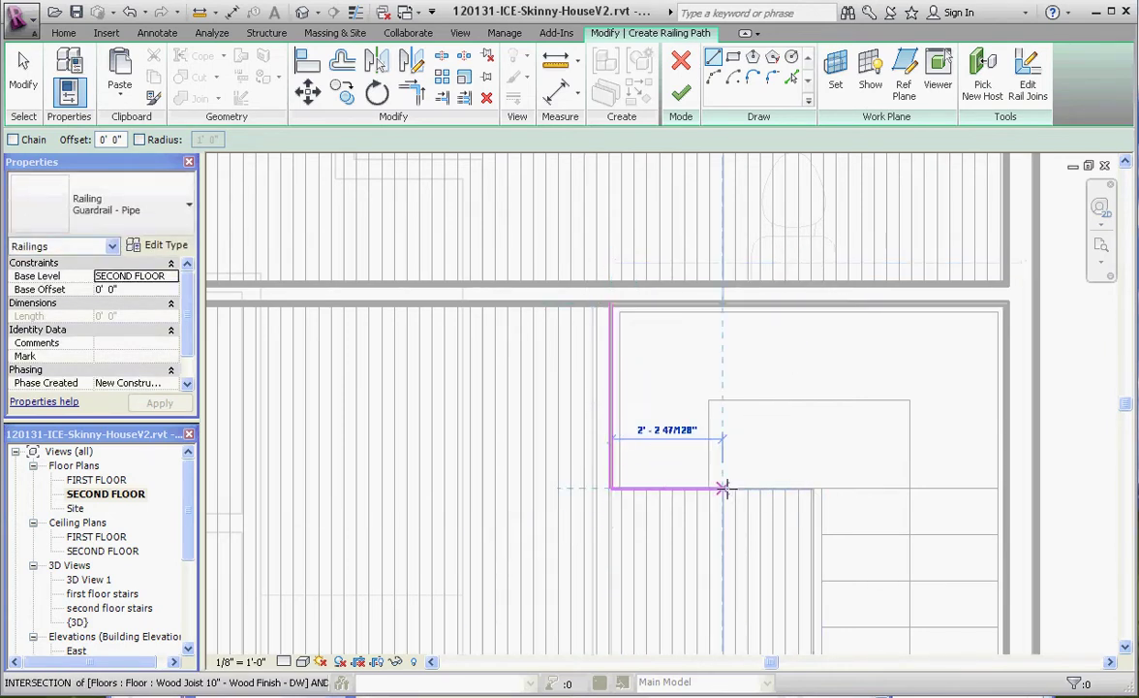
click(812, 487)
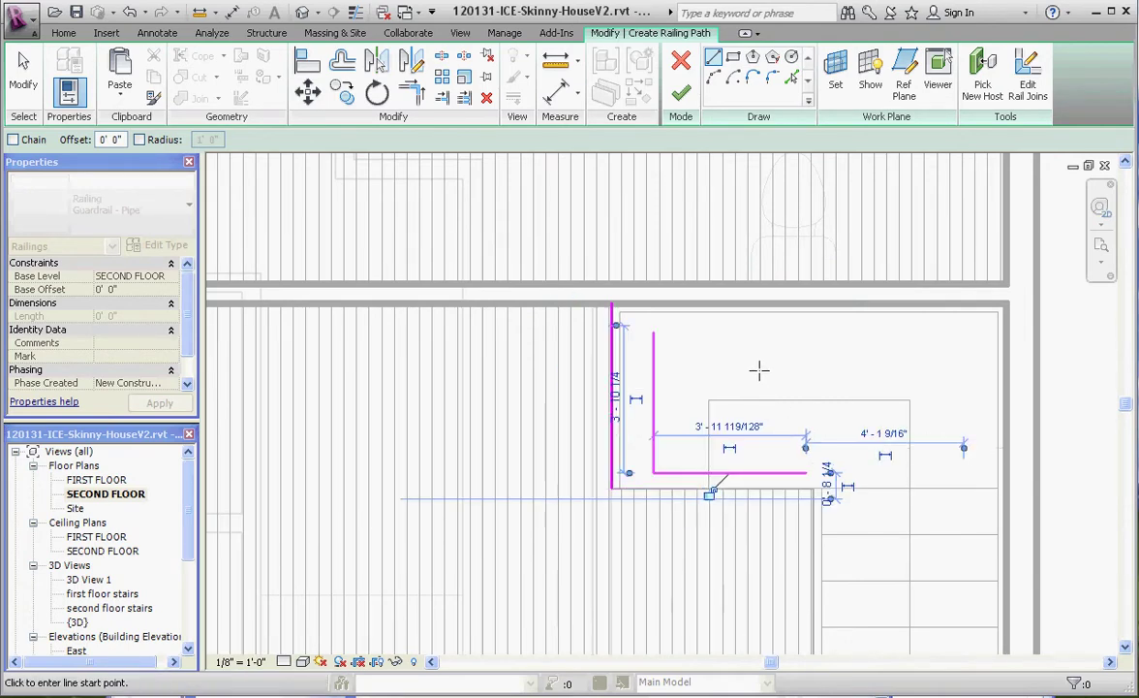
scroll(753, 362, down, 3)
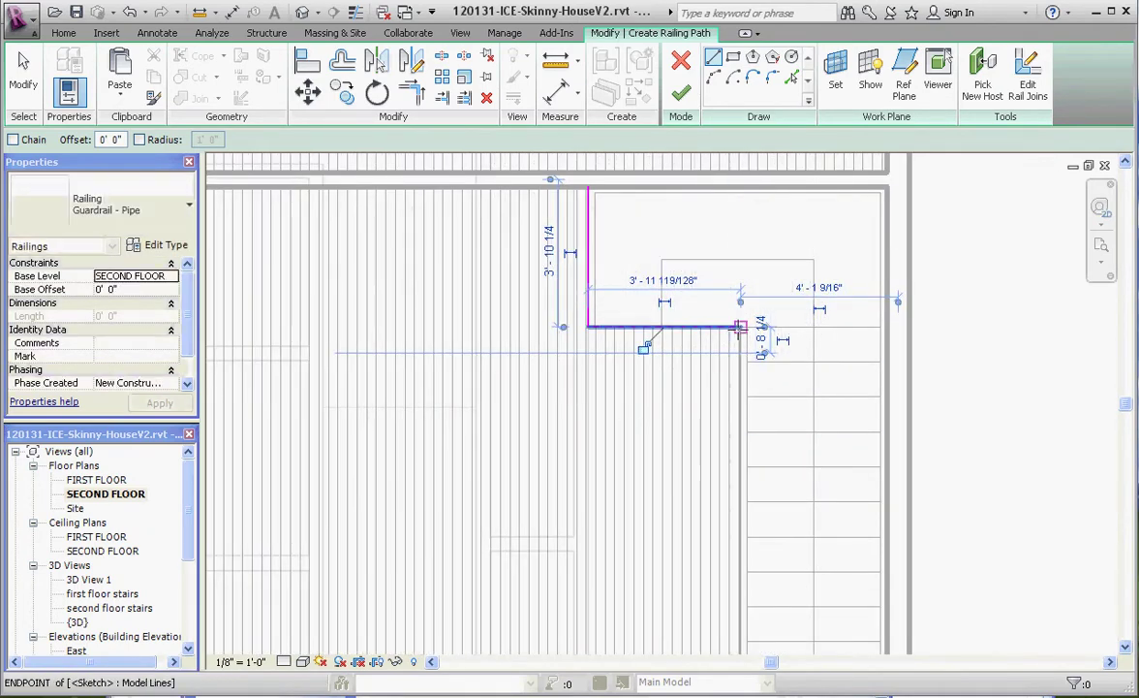
scroll(676, 316, down, 3)
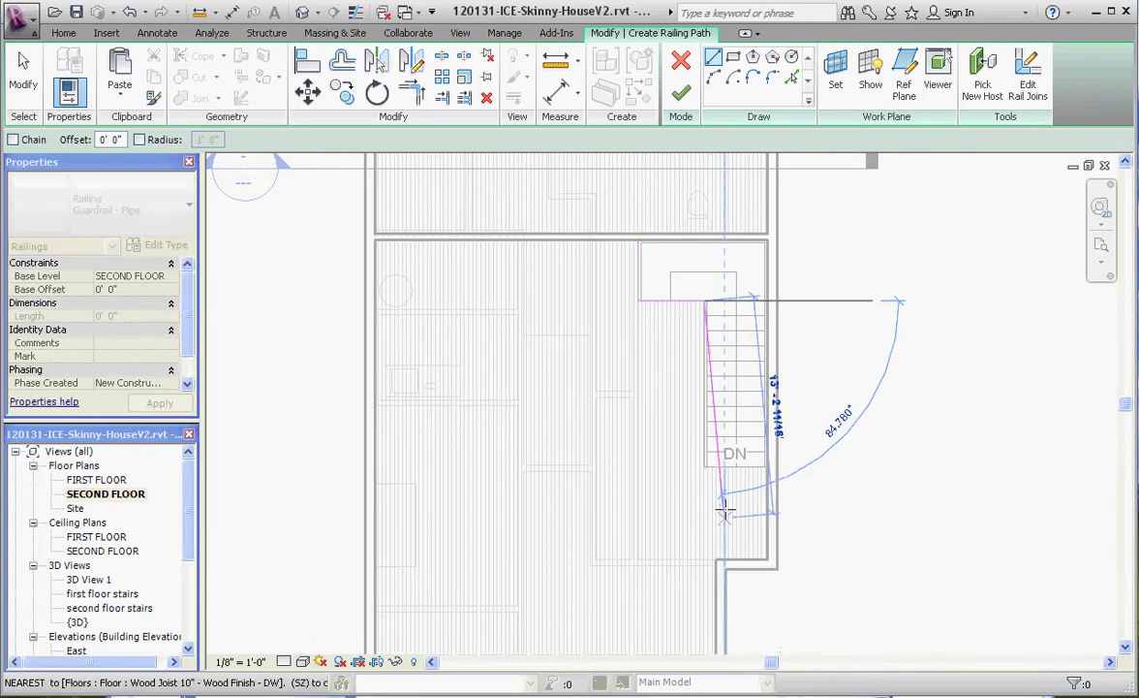
click(705, 467)
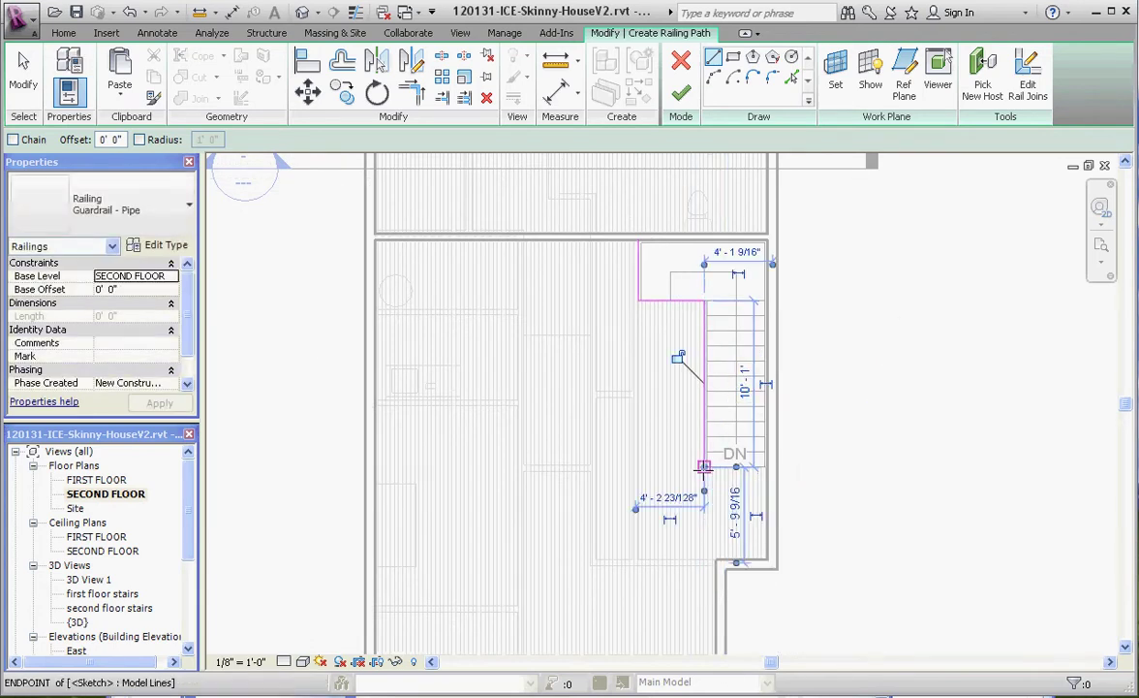
click(705, 467)
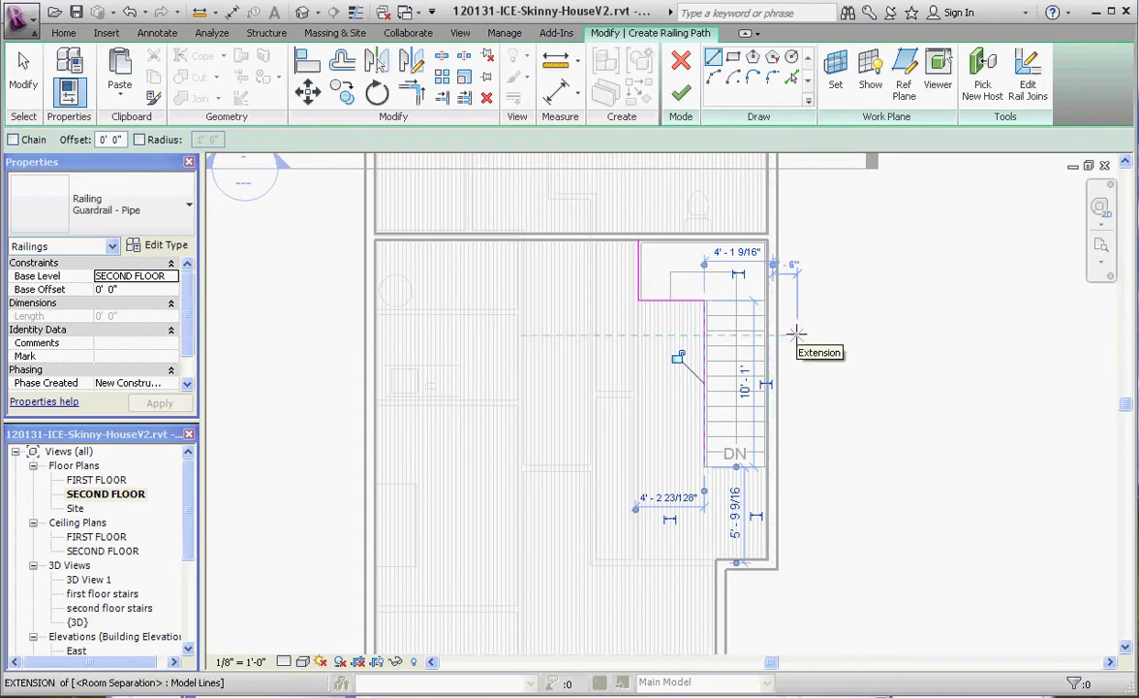
click(681, 92)
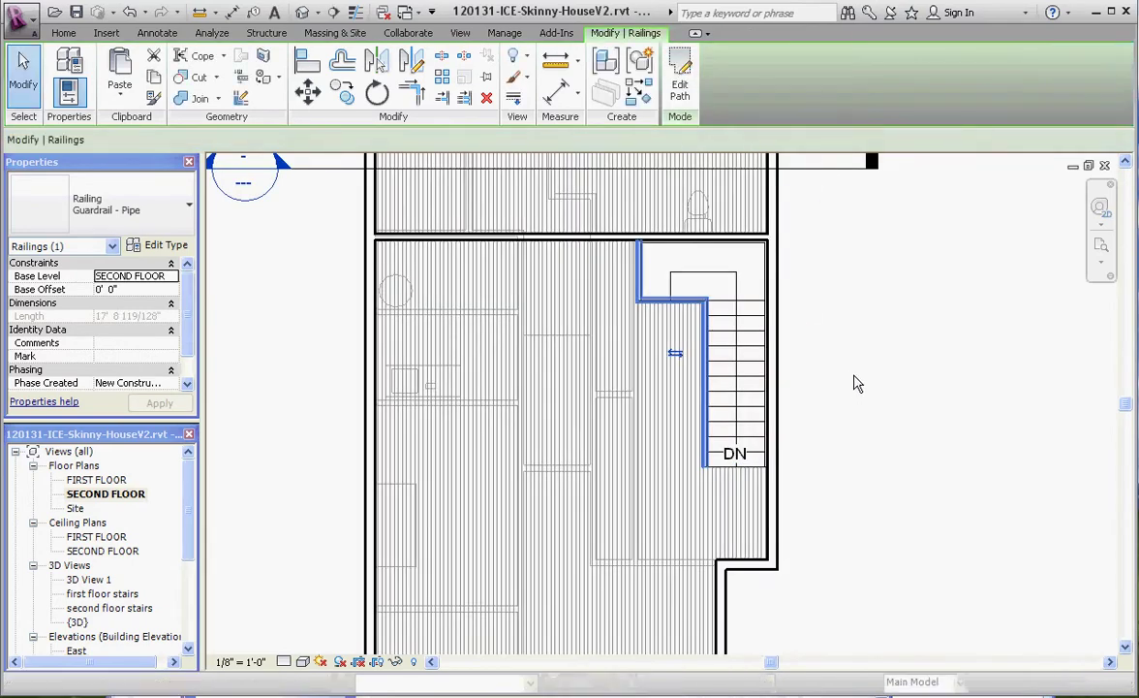
- Check the new guardrail in the 'second floor stairs' 3D view
click(856, 383)
scroll(738, 331, up, 4)
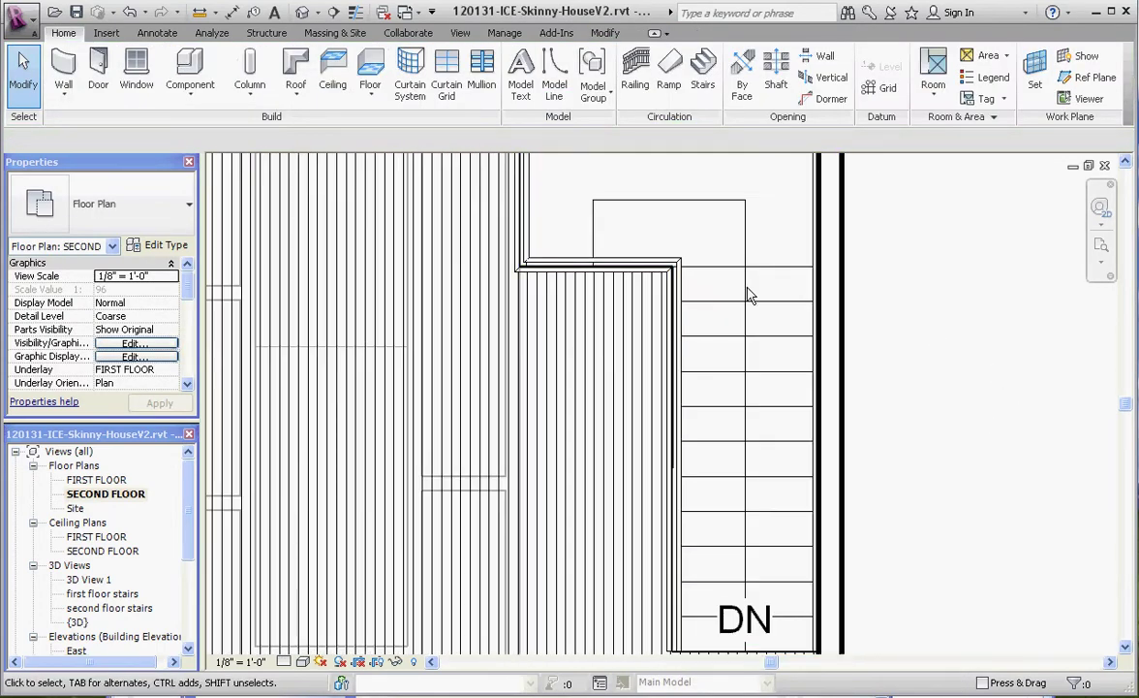
scroll(714, 299, down, 3)
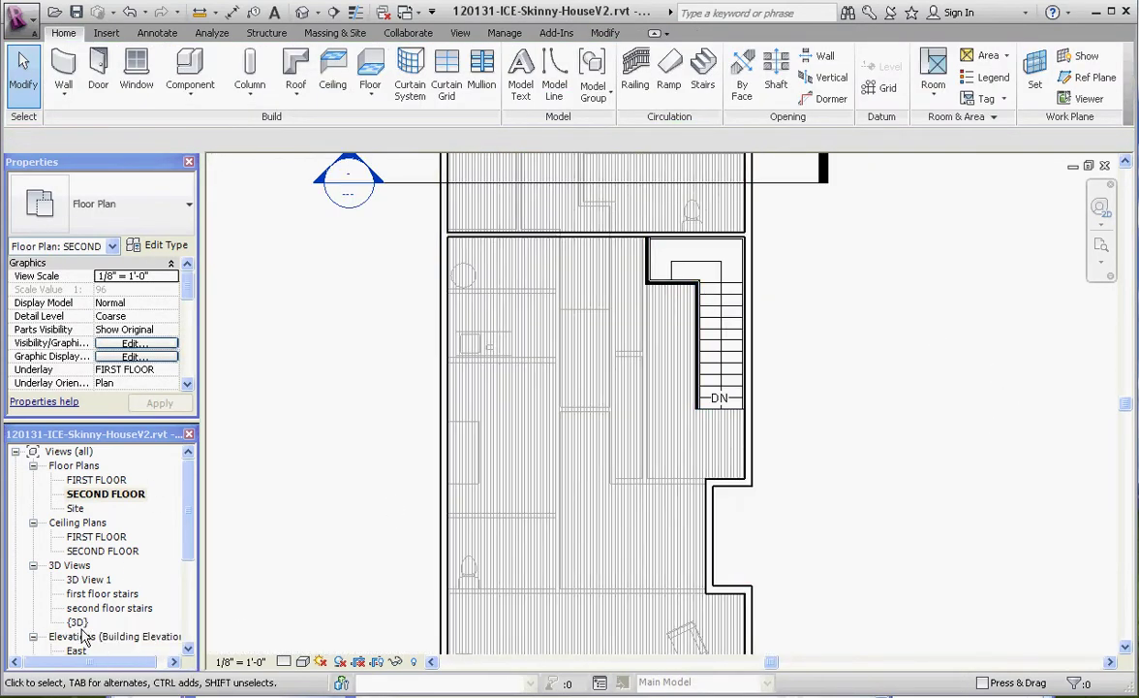
double_click(102, 608)
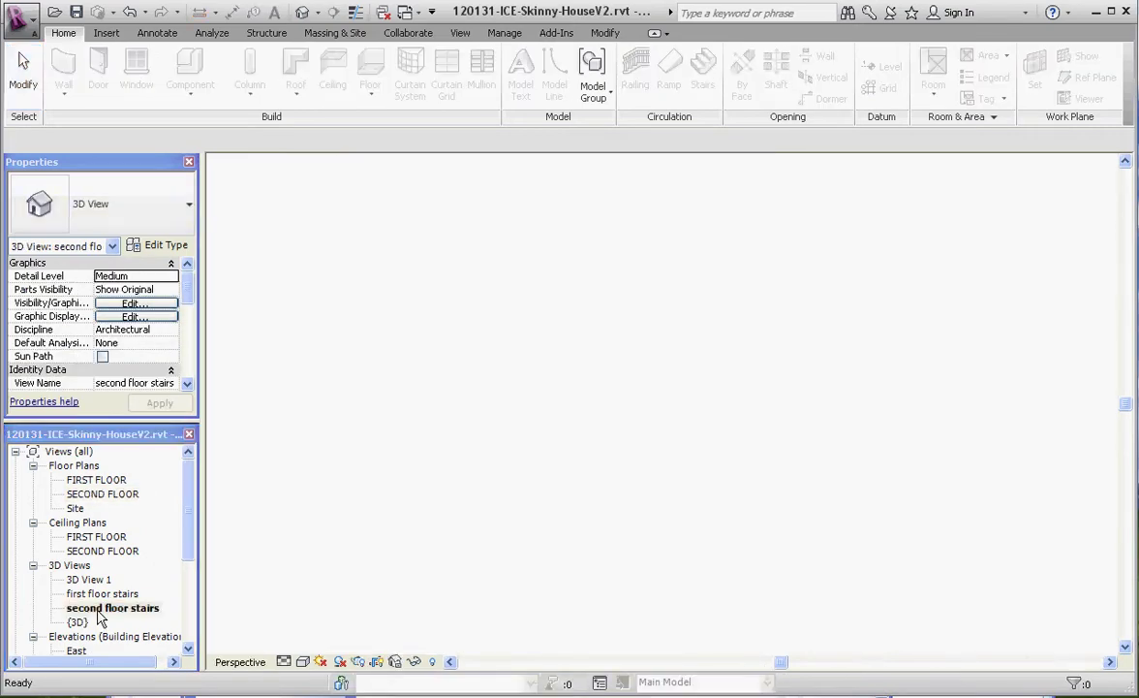
scroll(718, 446, up, 4)
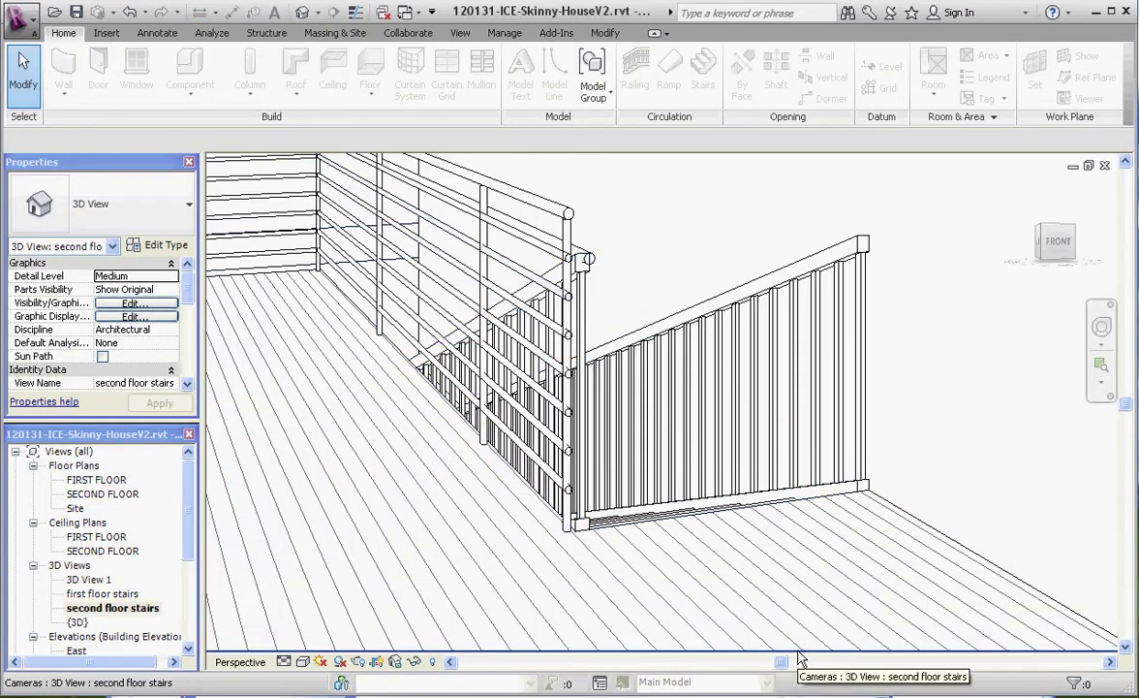
scroll(797, 648, down, 3)
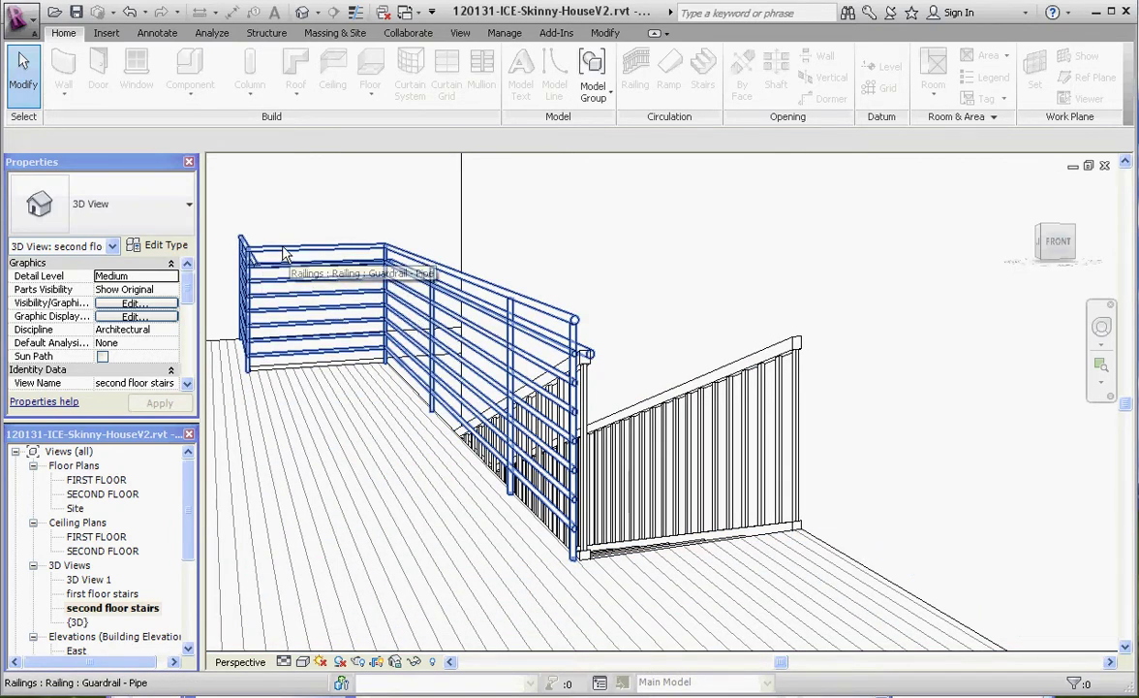
- Back on the SECOND FLOOR plan, flip the guardrail to the other side of its path
double_click(102, 493)
scroll(727, 444, up, 6)
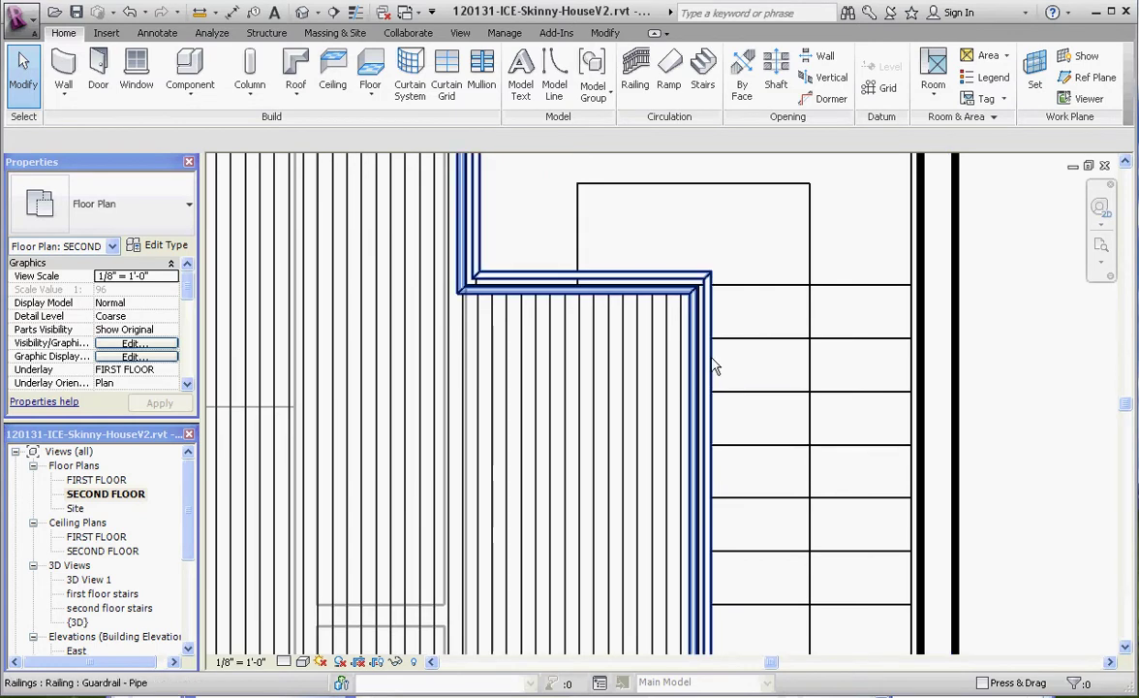
click(712, 364)
scroll(628, 456, down, 3)
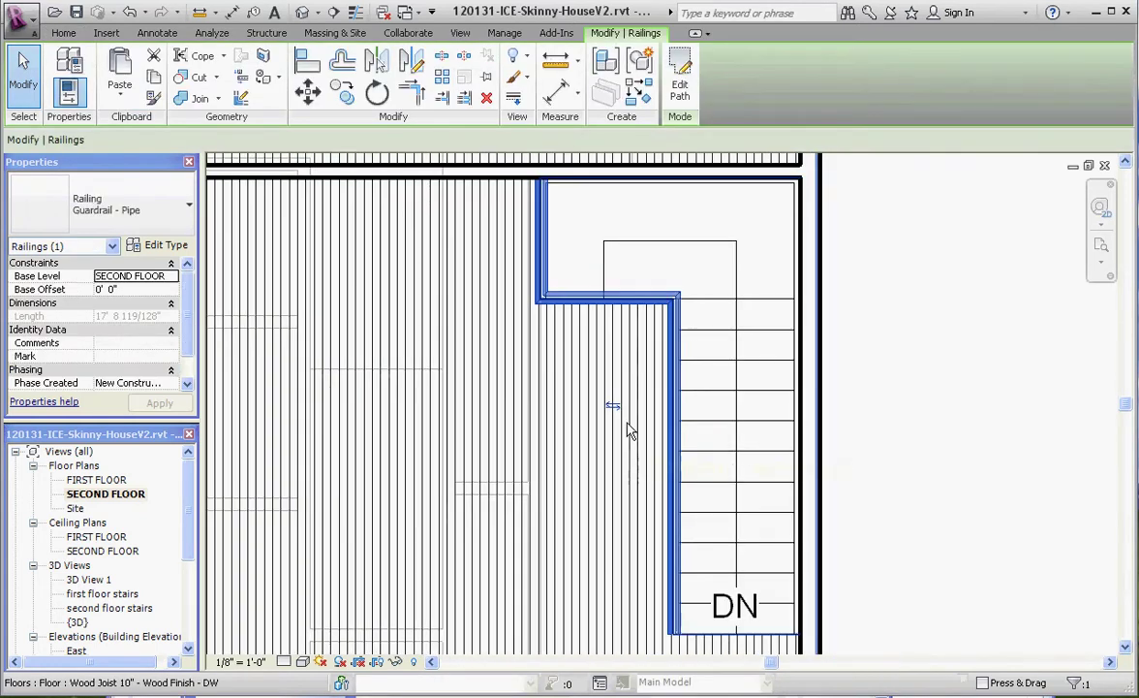
click(612, 405)
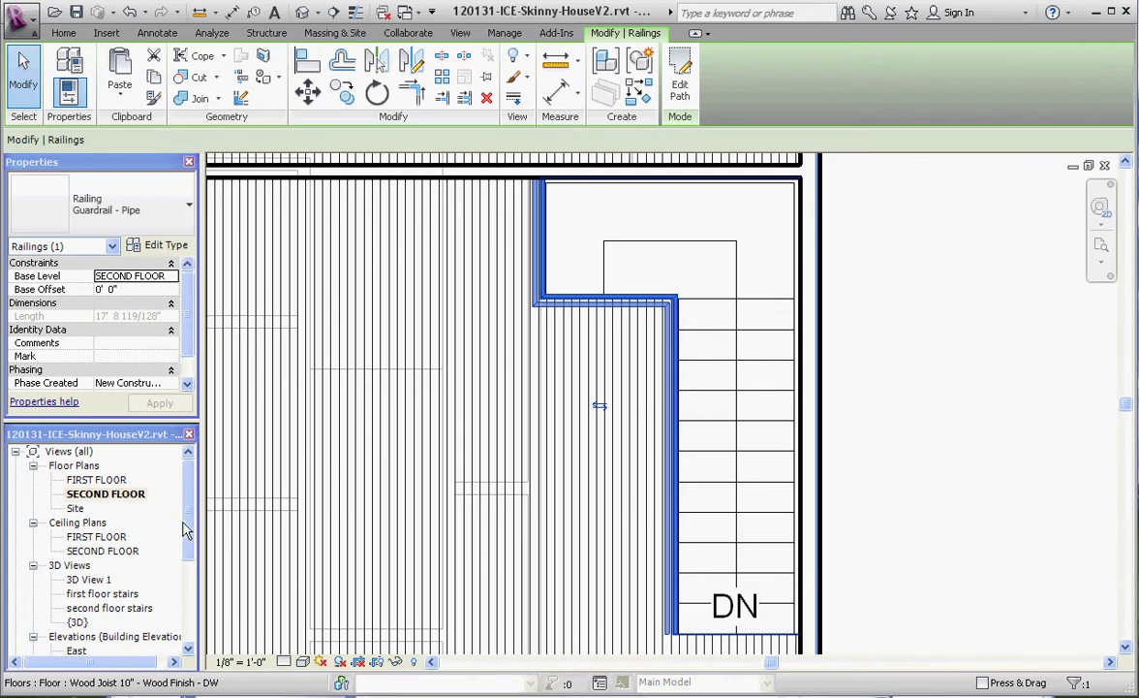
click(927, 416)
scroll(756, 321, down, 1)
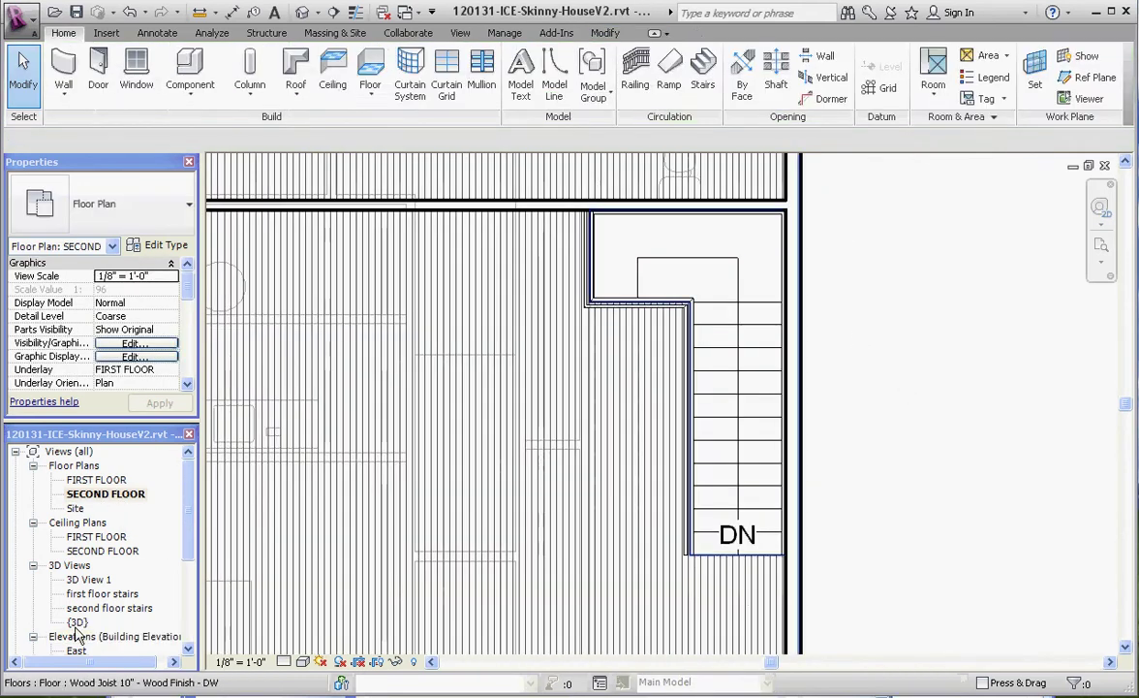
double_click(98, 607)
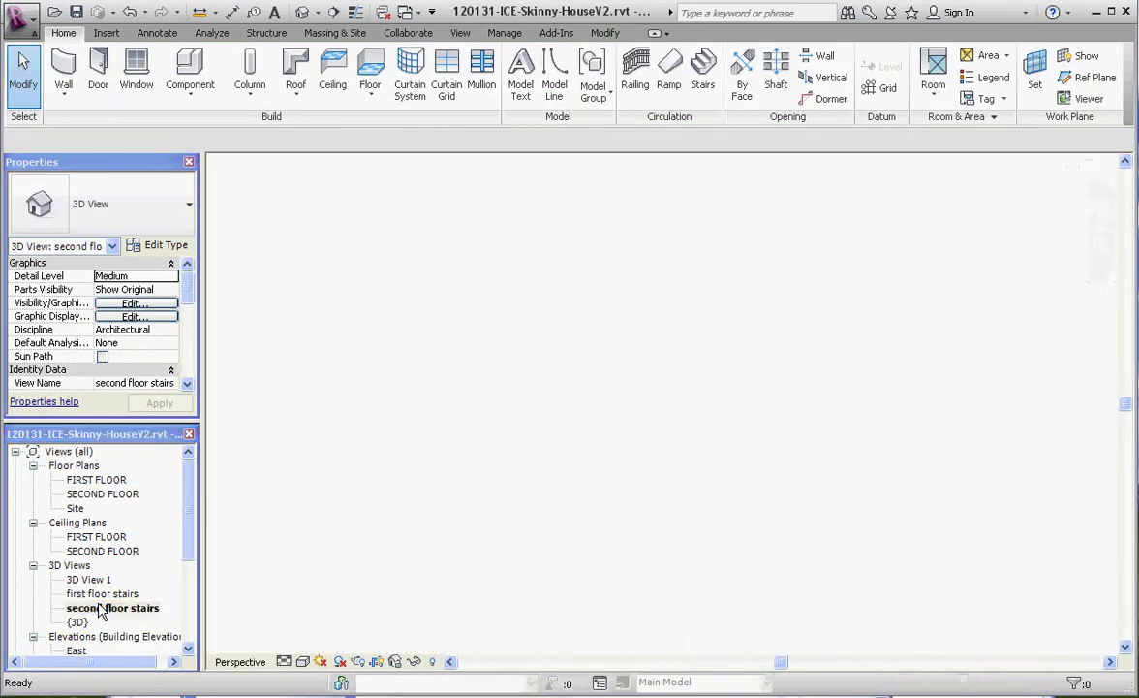
scroll(637, 267, up, 1)
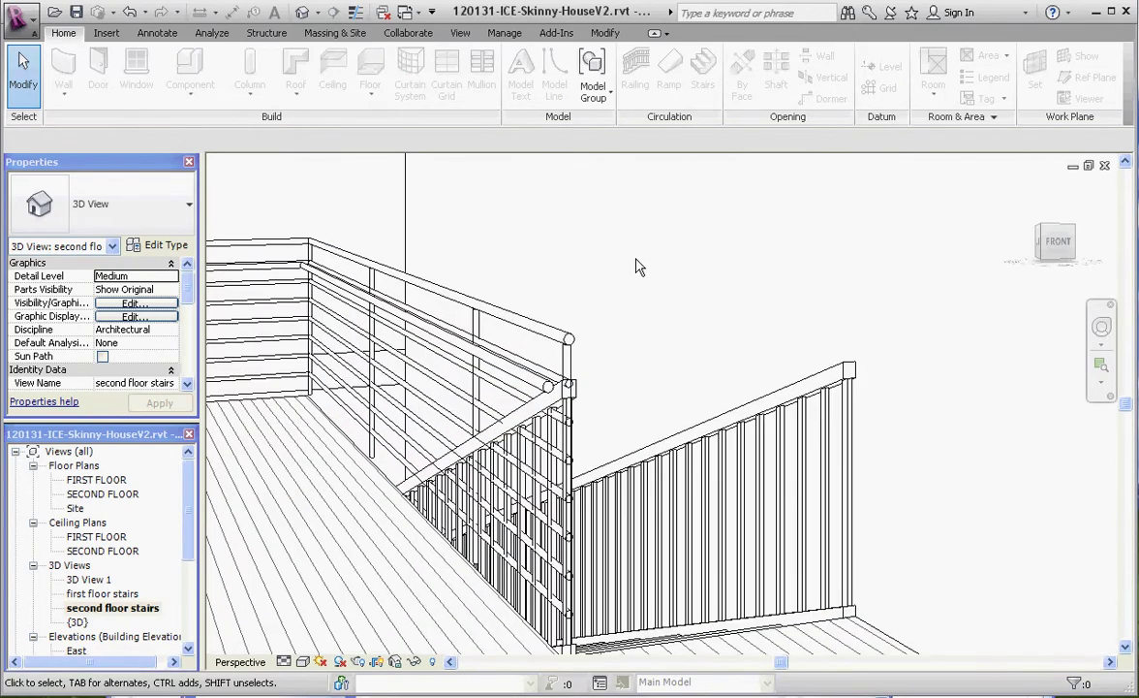
scroll(644, 363, up, 4)
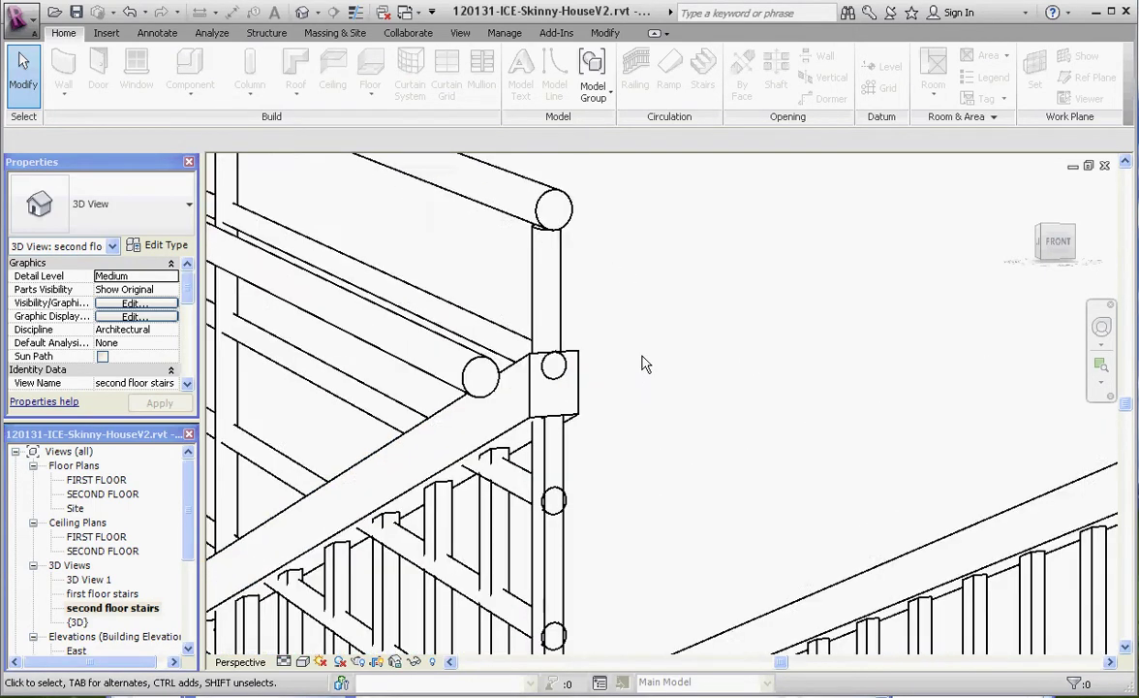
scroll(423, 268, down, 3)
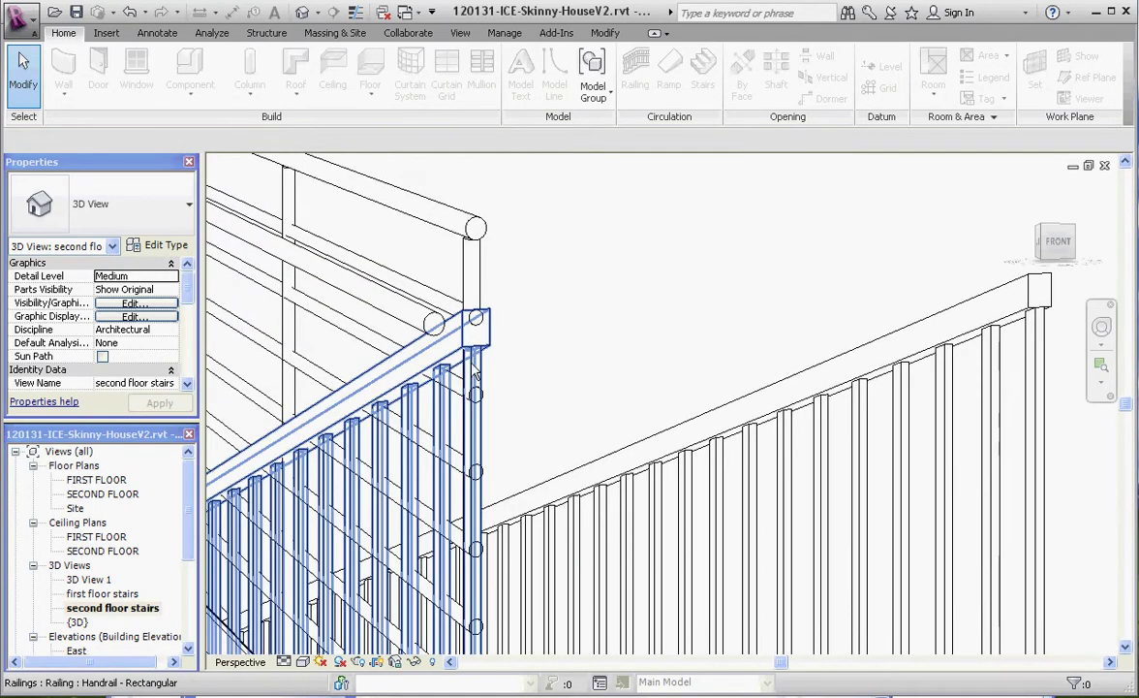
scroll(611, 295, down, 2)
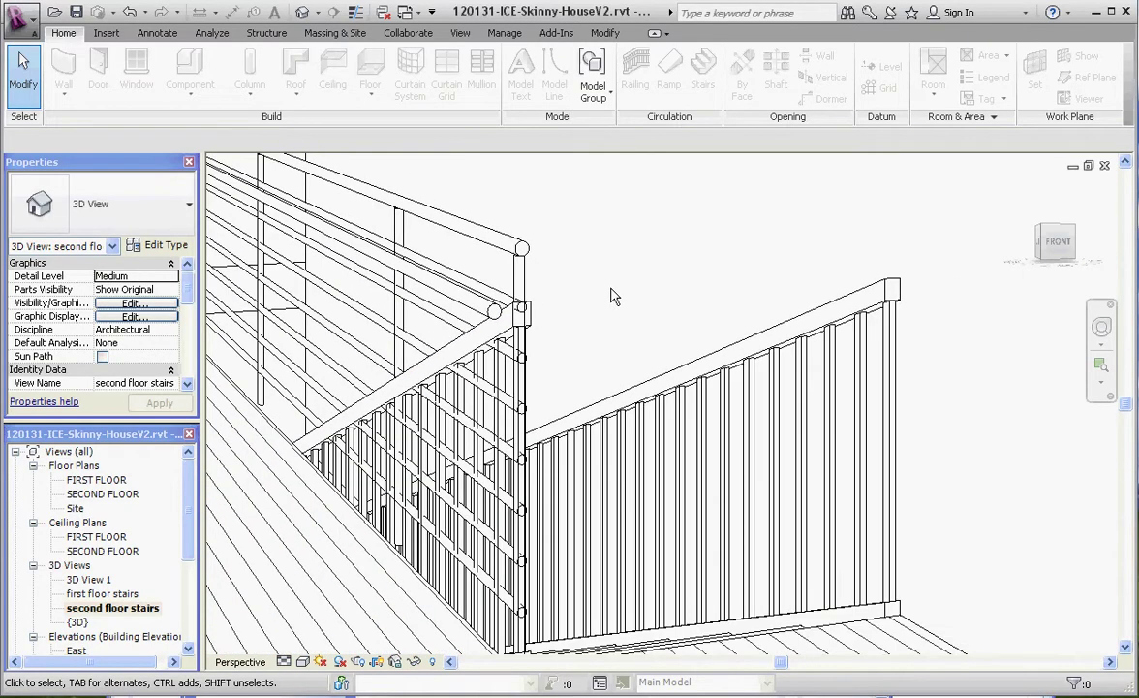
scroll(612, 296, down, 2)
scroll(369, 430, up, 4)
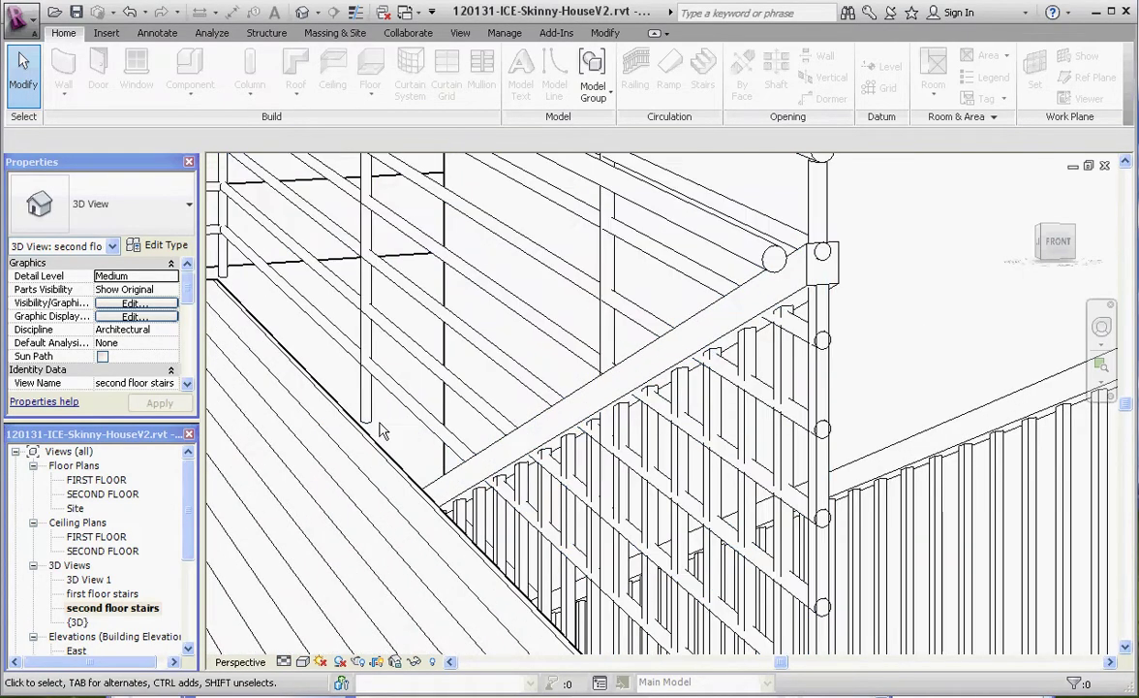
scroll(369, 429, down, 2)
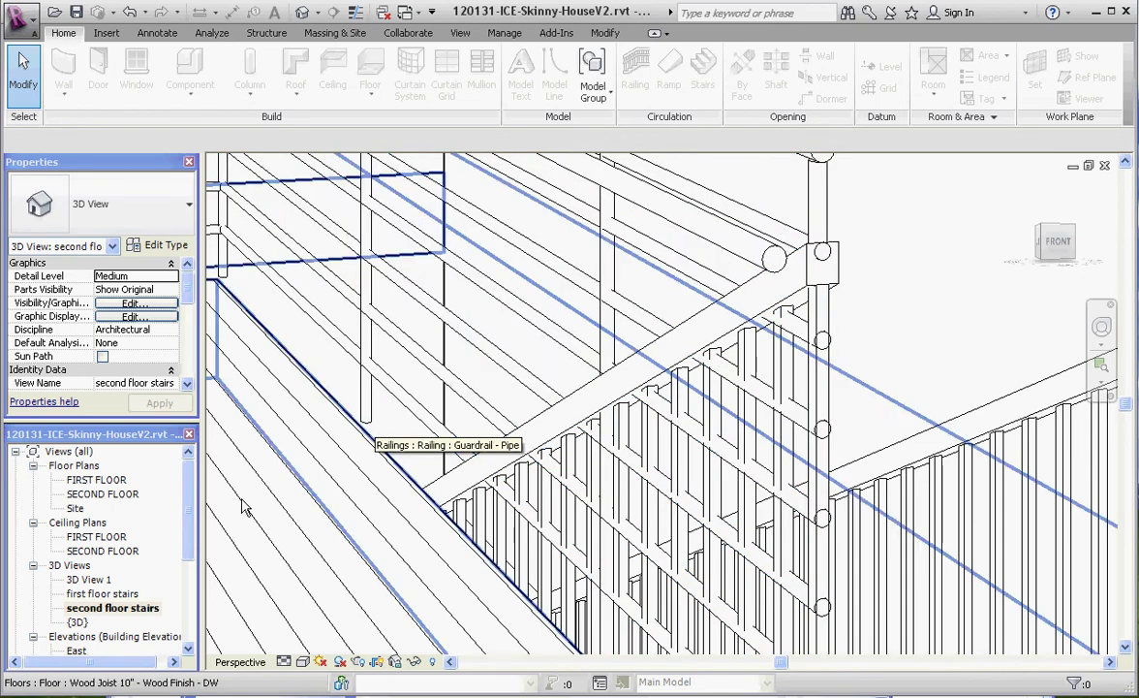
scroll(271, 516, down, 1)
double_click(89, 495)
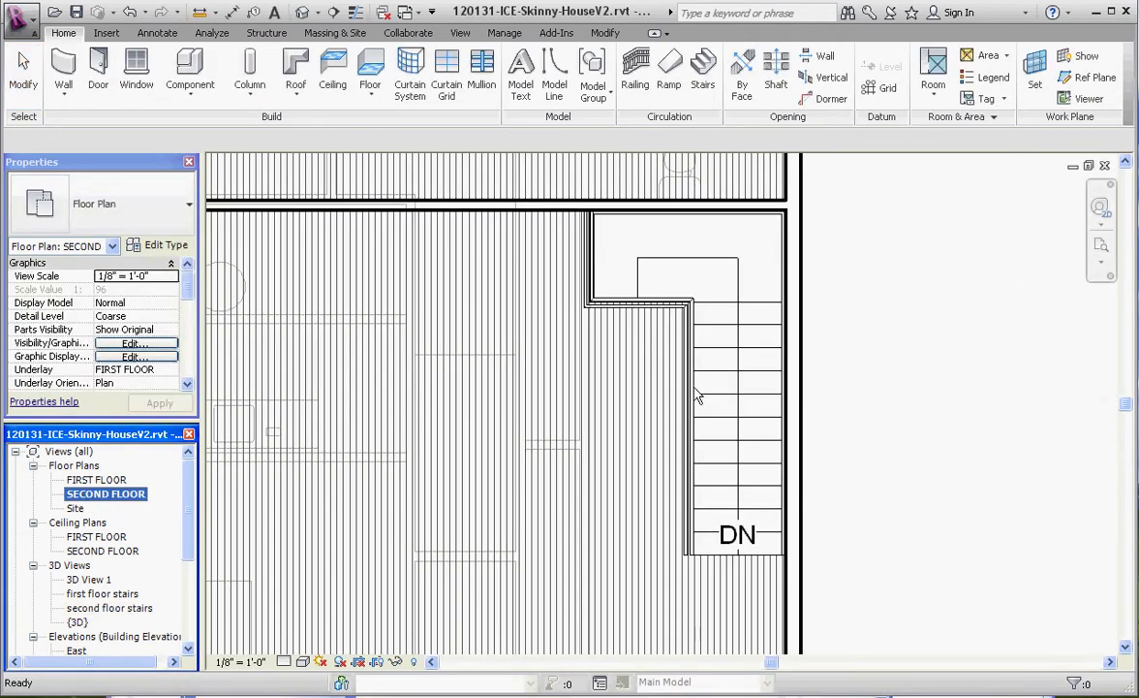
- Flip the guardrail and back again, then review it in the 'second floor stairs' 3D view
click(685, 413)
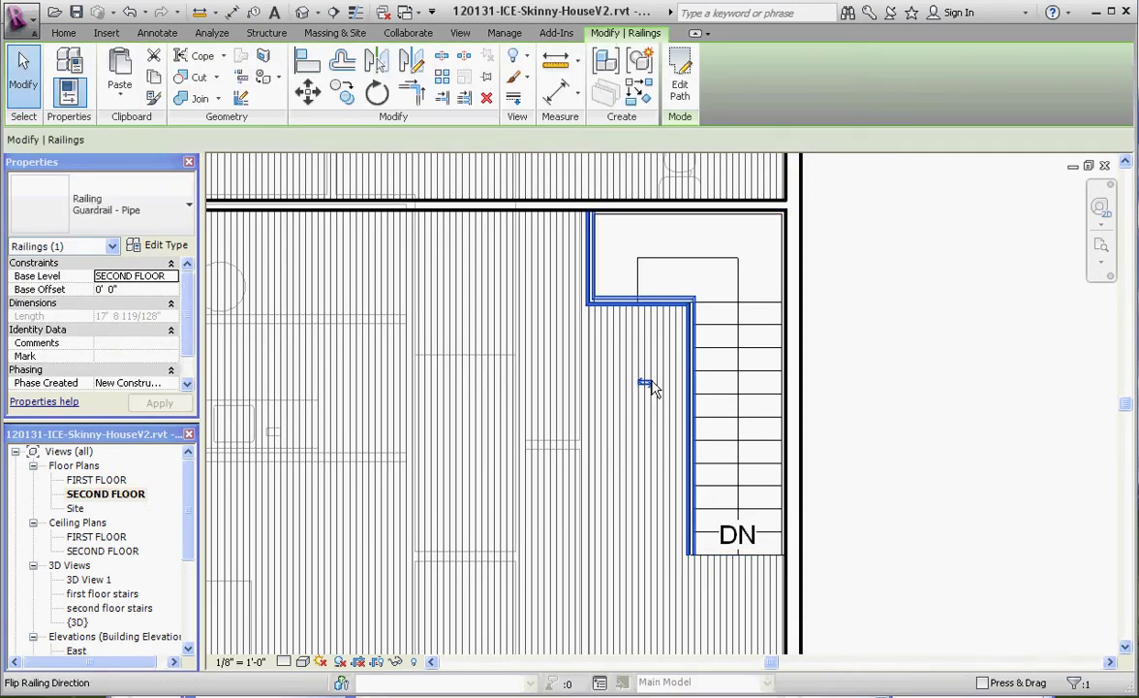
click(649, 384)
click(635, 384)
double_click(106, 608)
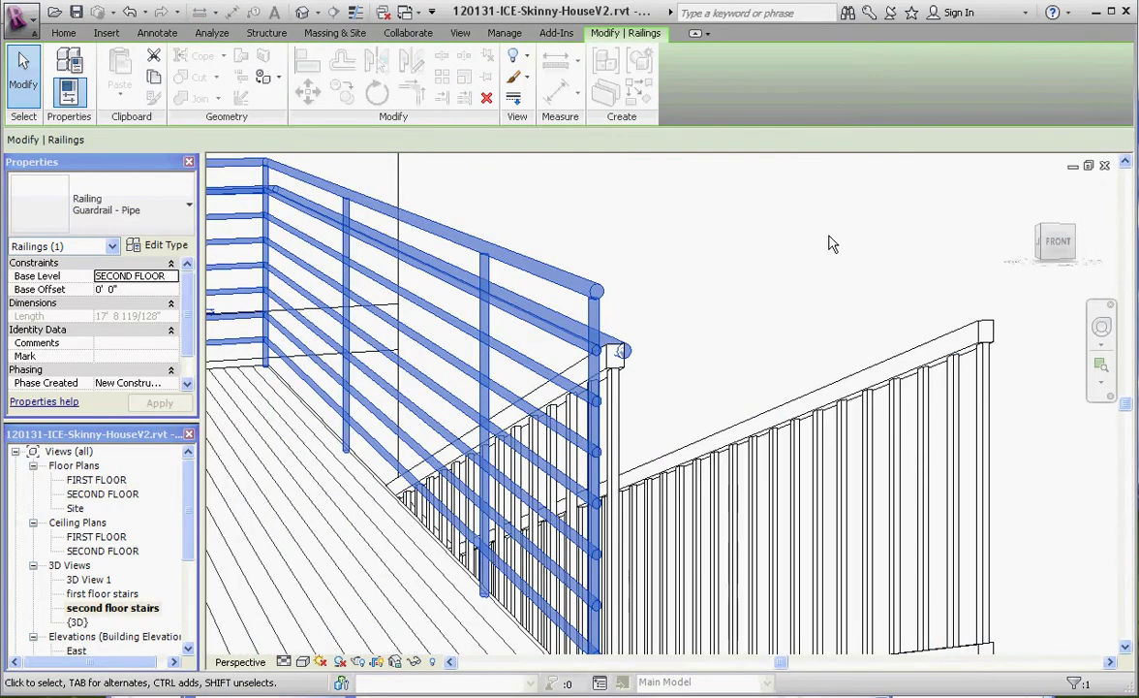
click(824, 243)
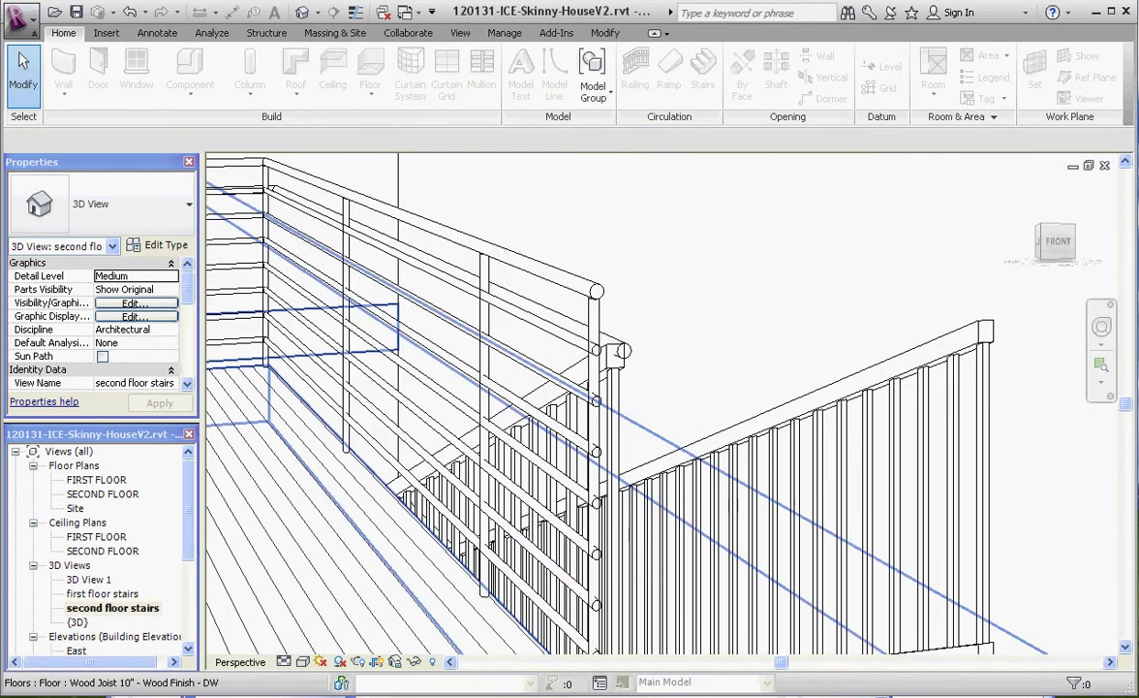
- On the SECOND FLOOR plan, zoom in and select the Guardrail - Pipe railing along the landing
double_click(92, 495)
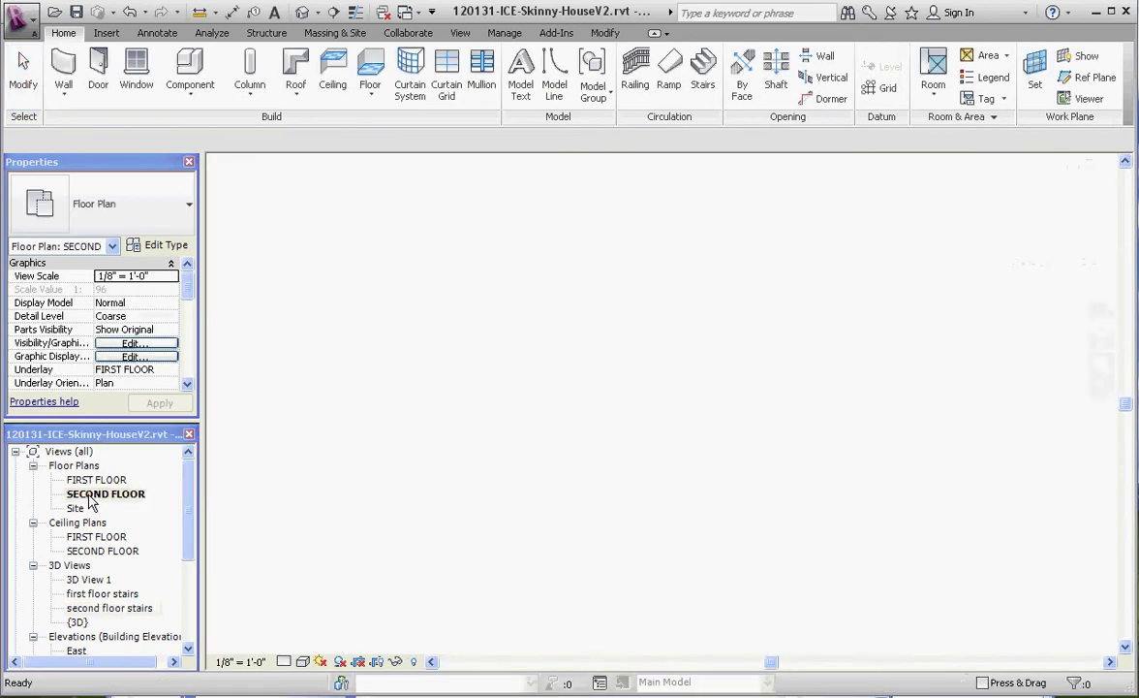
click(695, 399)
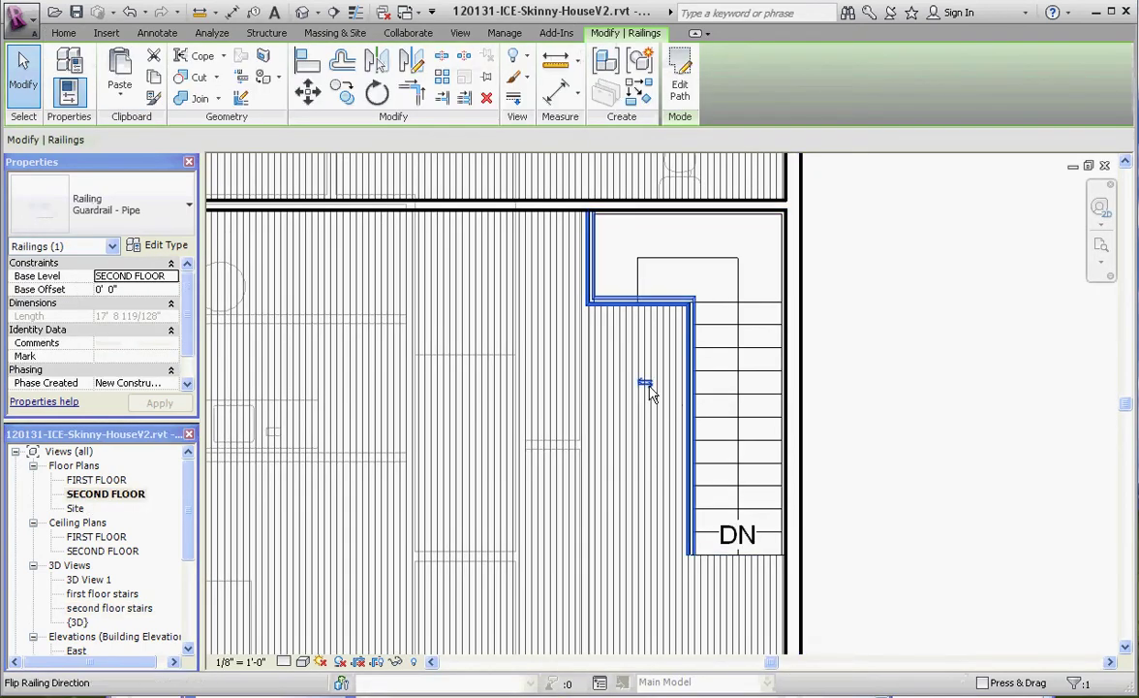
click(862, 363)
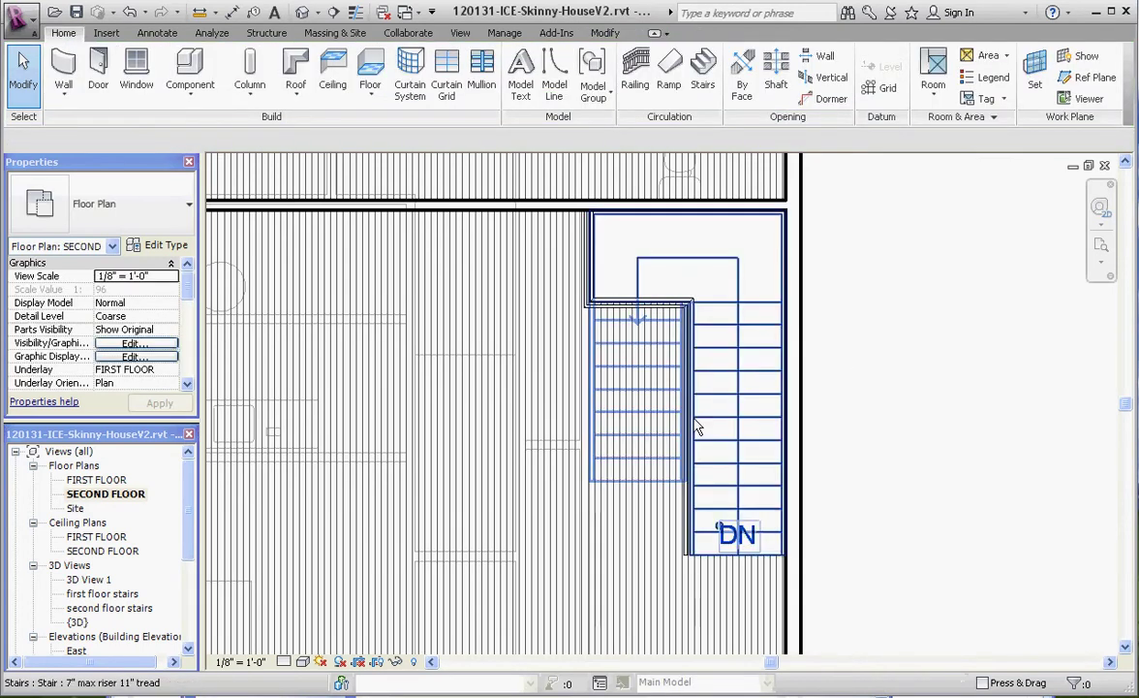
scroll(654, 290, up, 2)
click(652, 320)
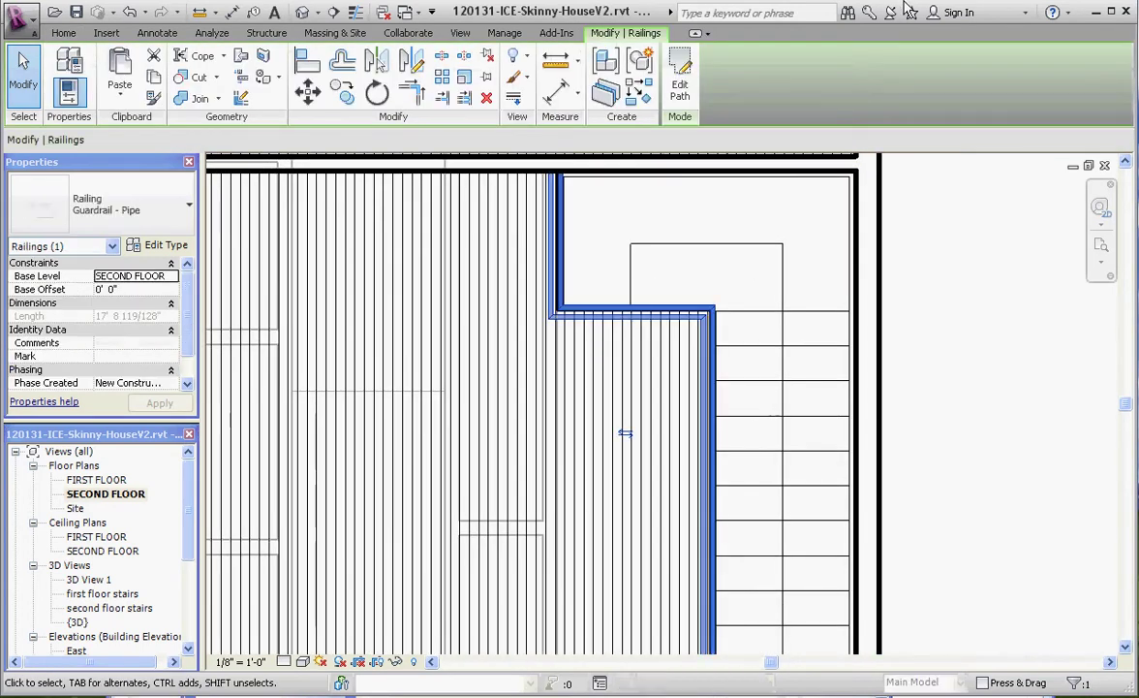
- Edit the railing path and nudge its vertical edge with arrow keys toward the interior wall
click(680, 85)
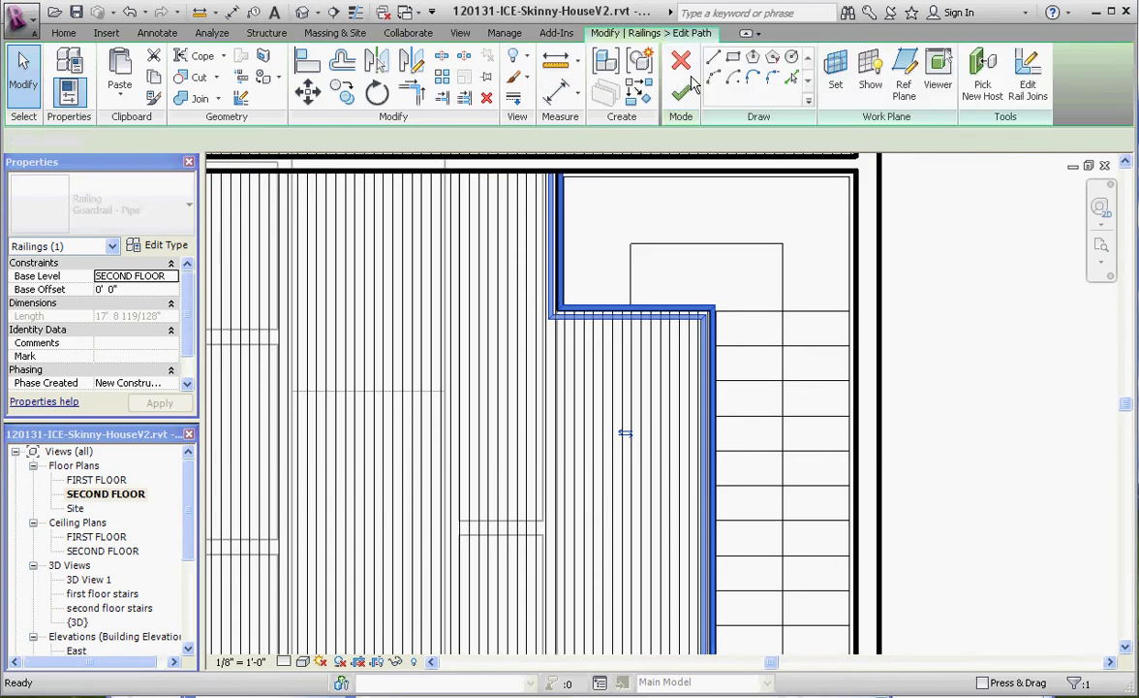
scroll(559, 301, up, 1)
click(558, 254)
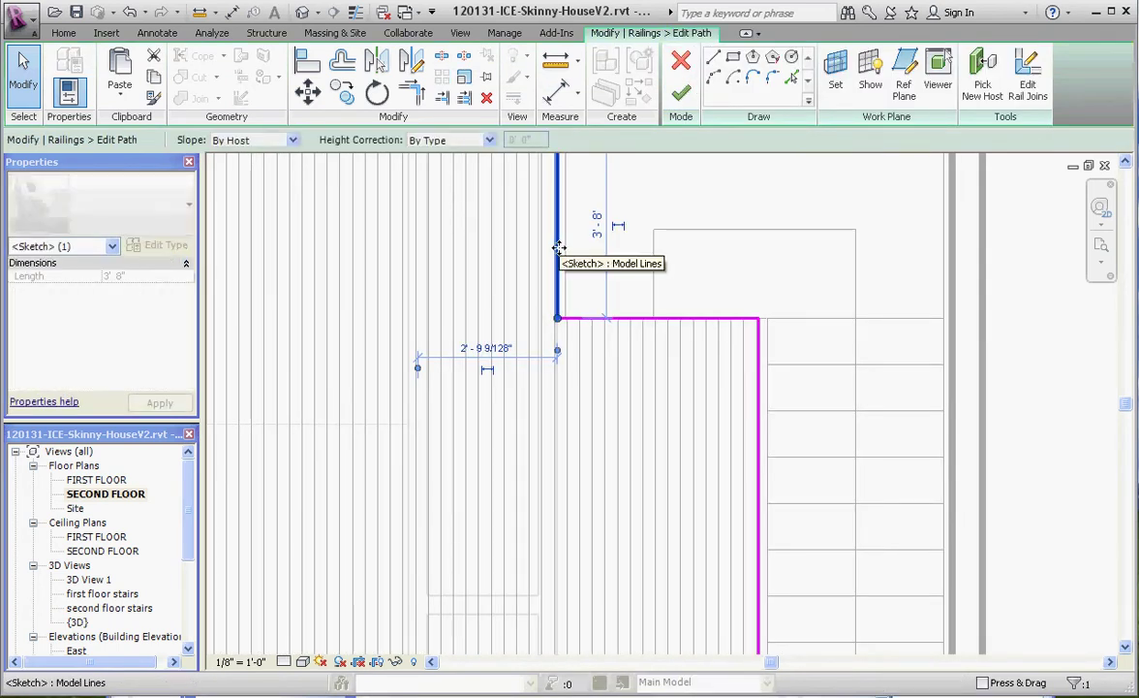
key(Left)
key(Left)
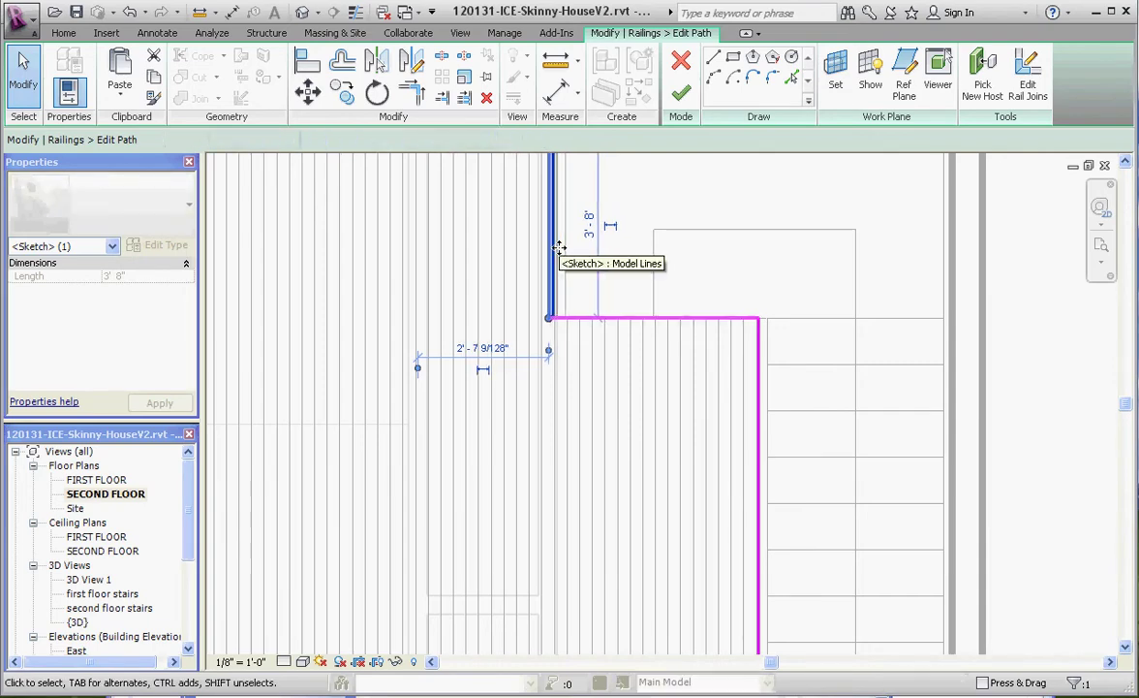
key(Left)
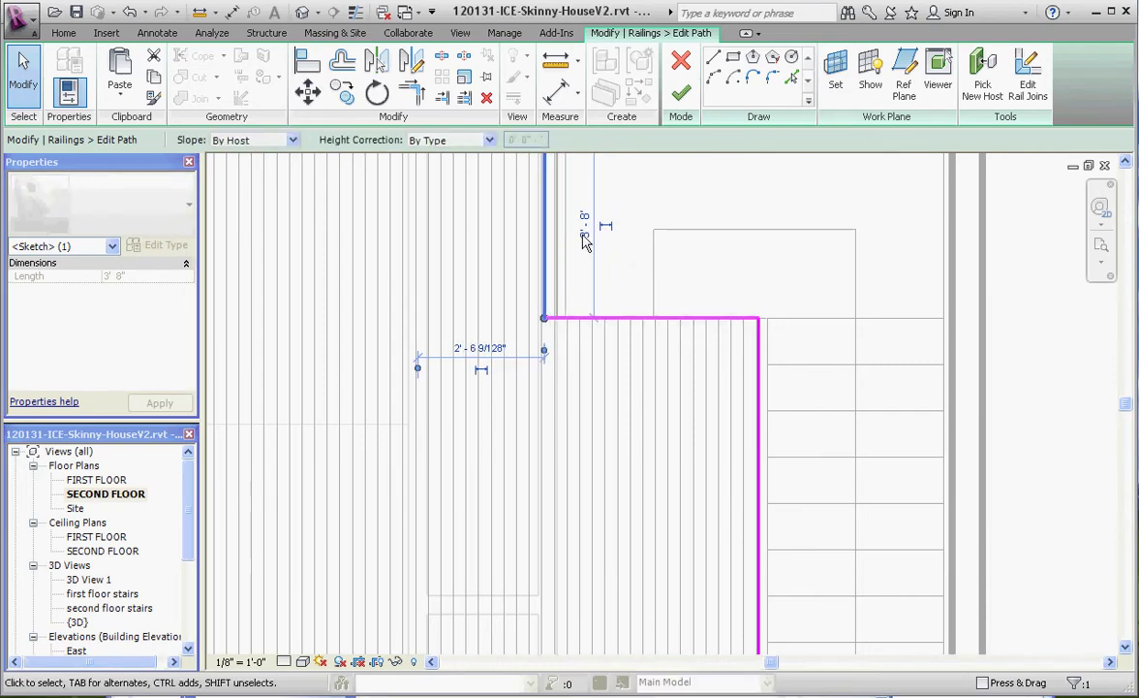
scroll(495, 423, down, 2)
scroll(573, 230, up, 1)
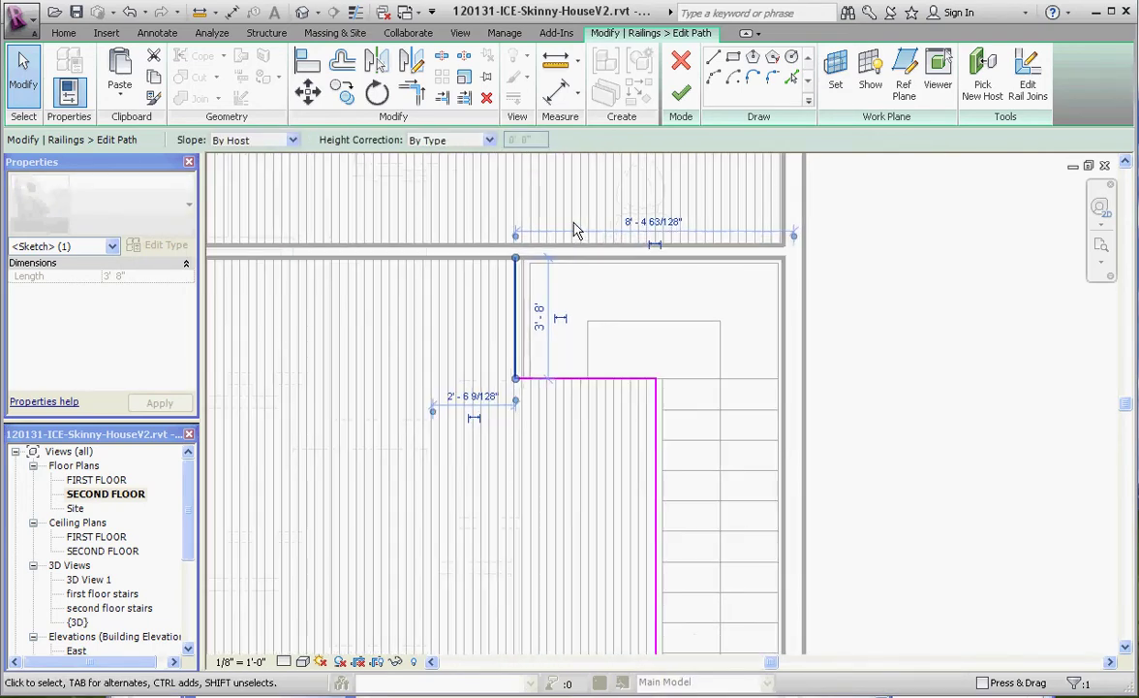
key(Right)
key(Right)
key(Right)
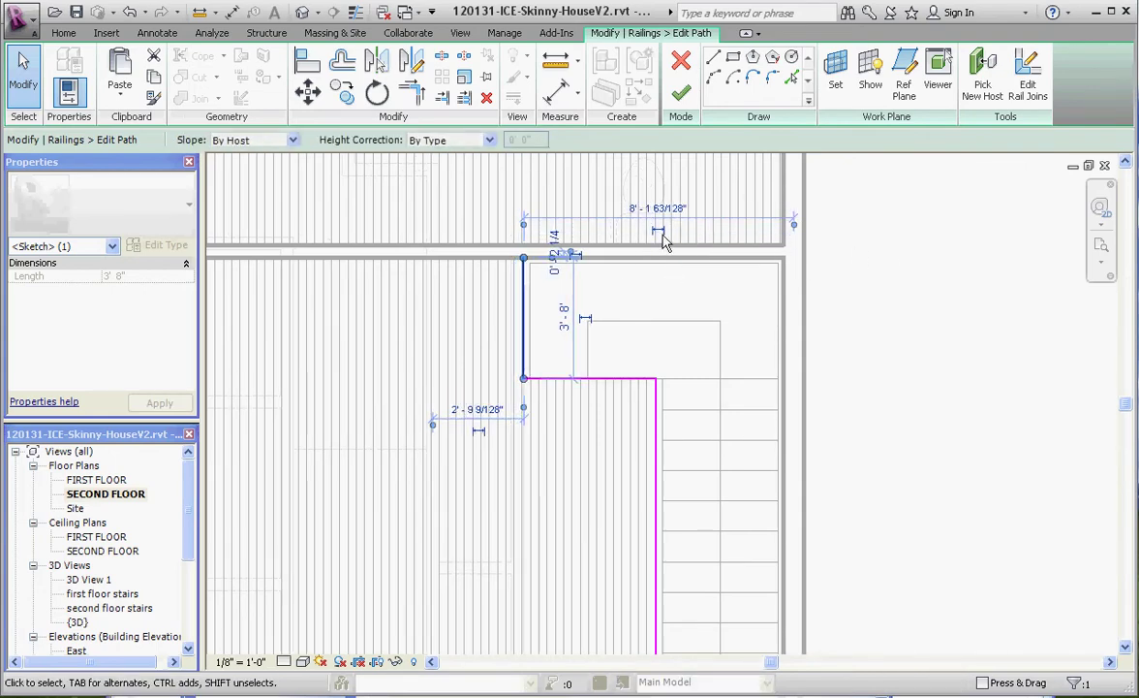
scroll(593, 244, up, 3)
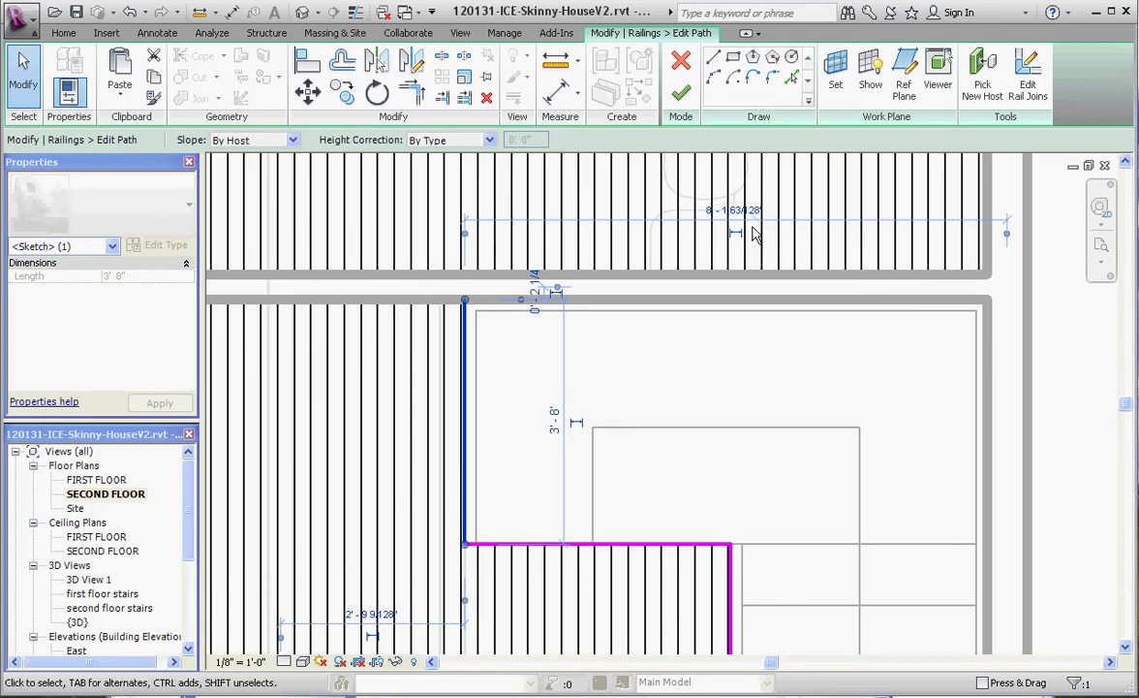
scroll(748, 241, down, 3)
- Snap the path dimension's witness line to the stair opening edge so it reads 0'-4"
click(948, 304)
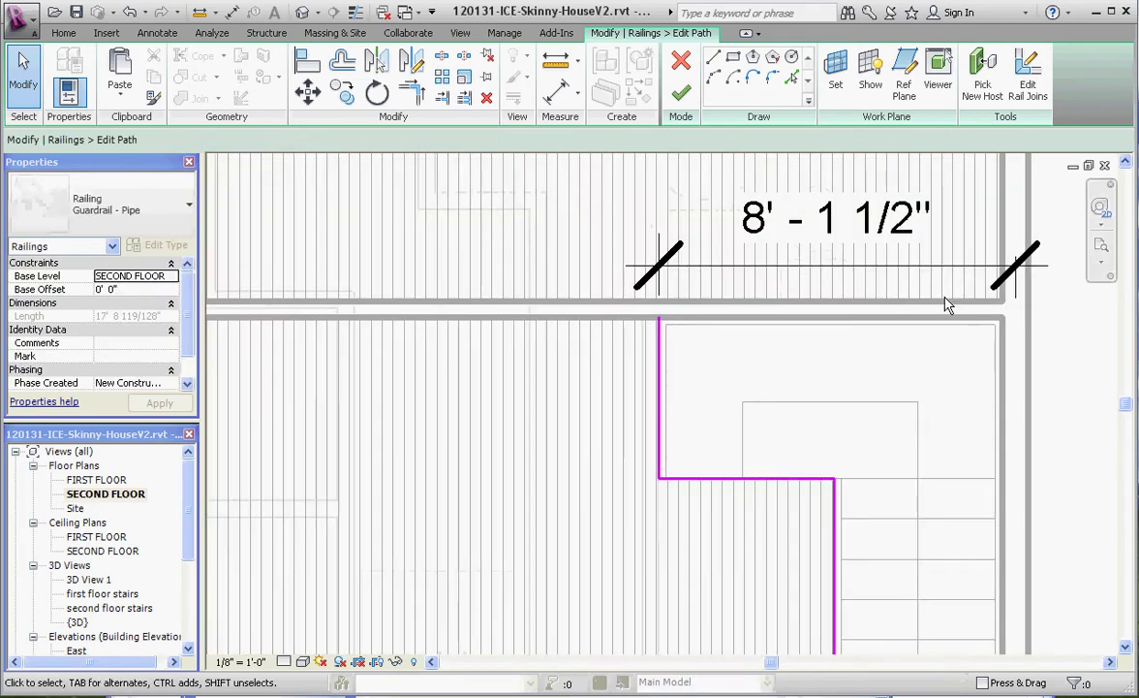
click(948, 304)
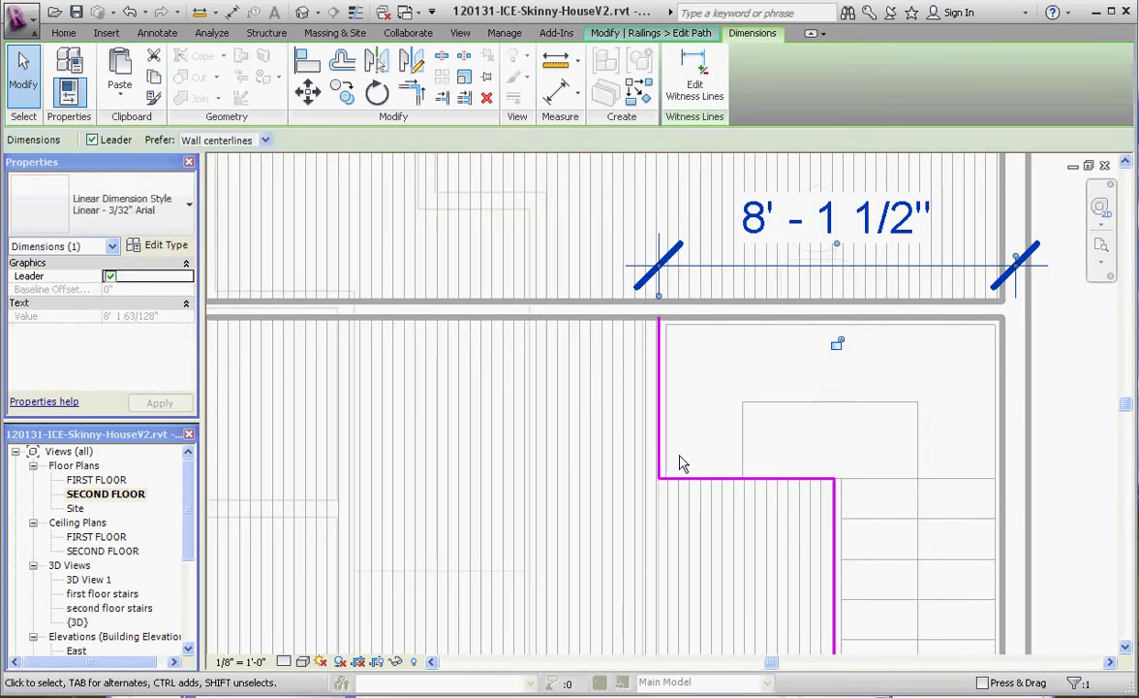
key(Escape)
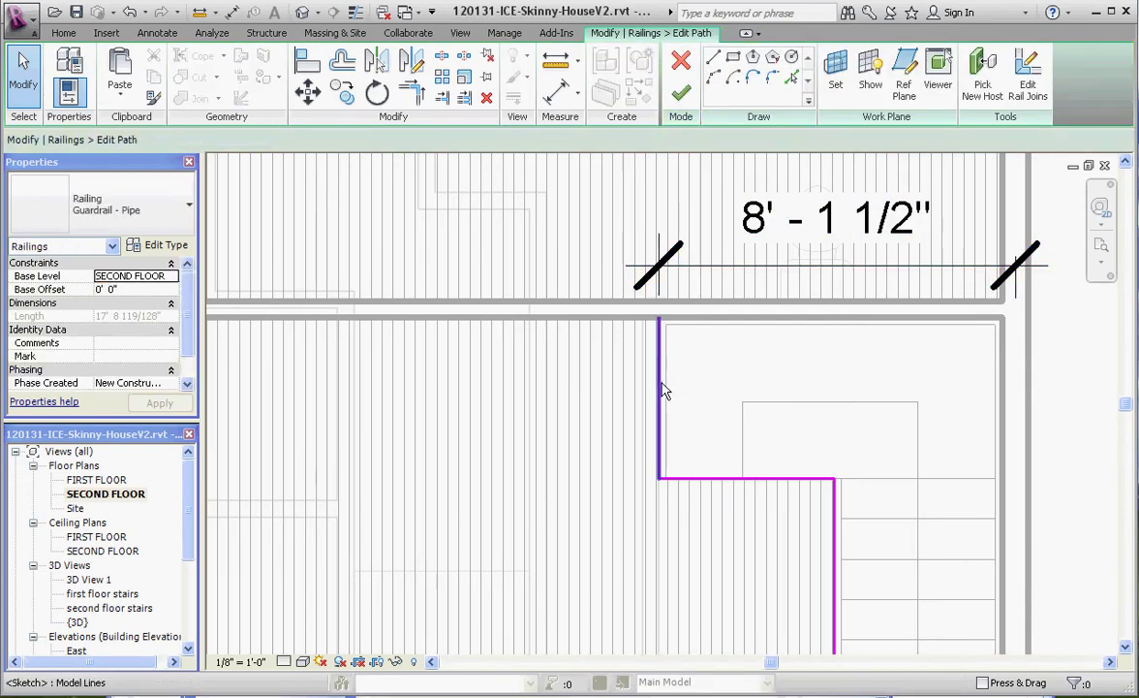
click(663, 389)
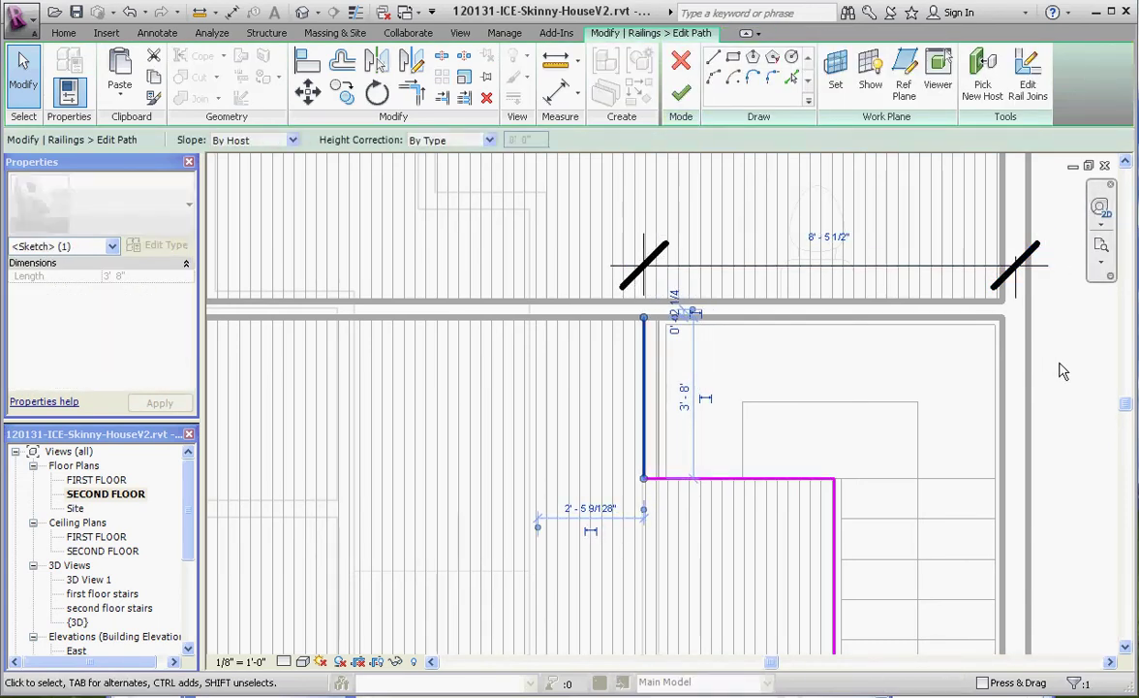
click(1019, 262)
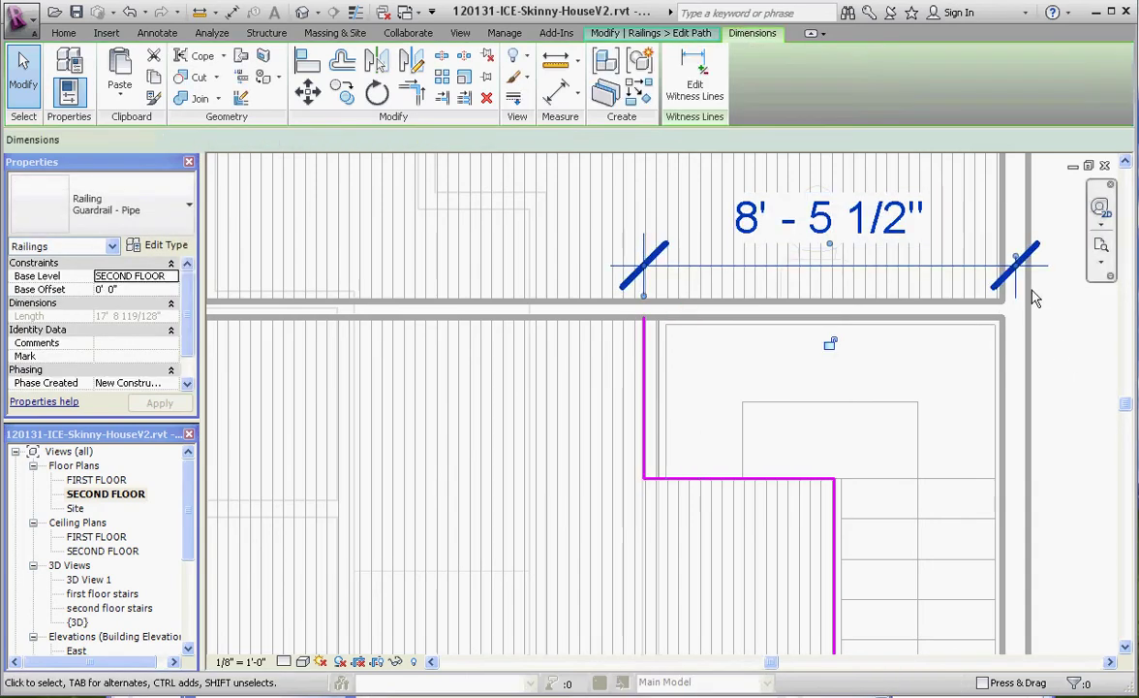
drag(1015, 245, 1027, 213)
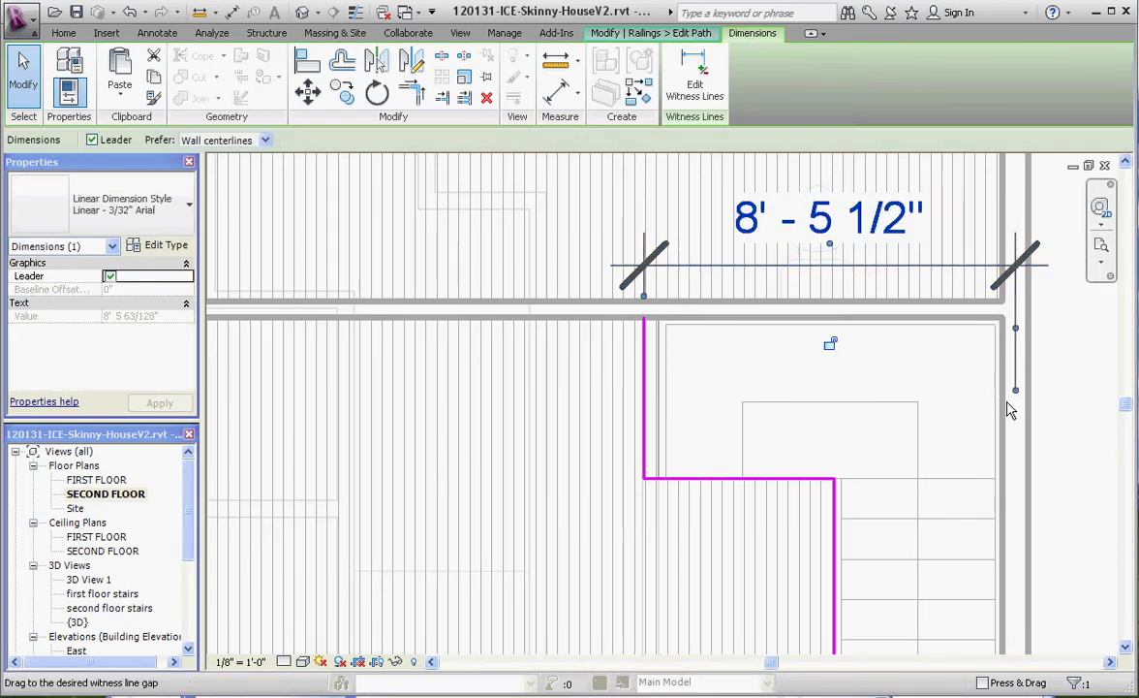
click(1014, 331)
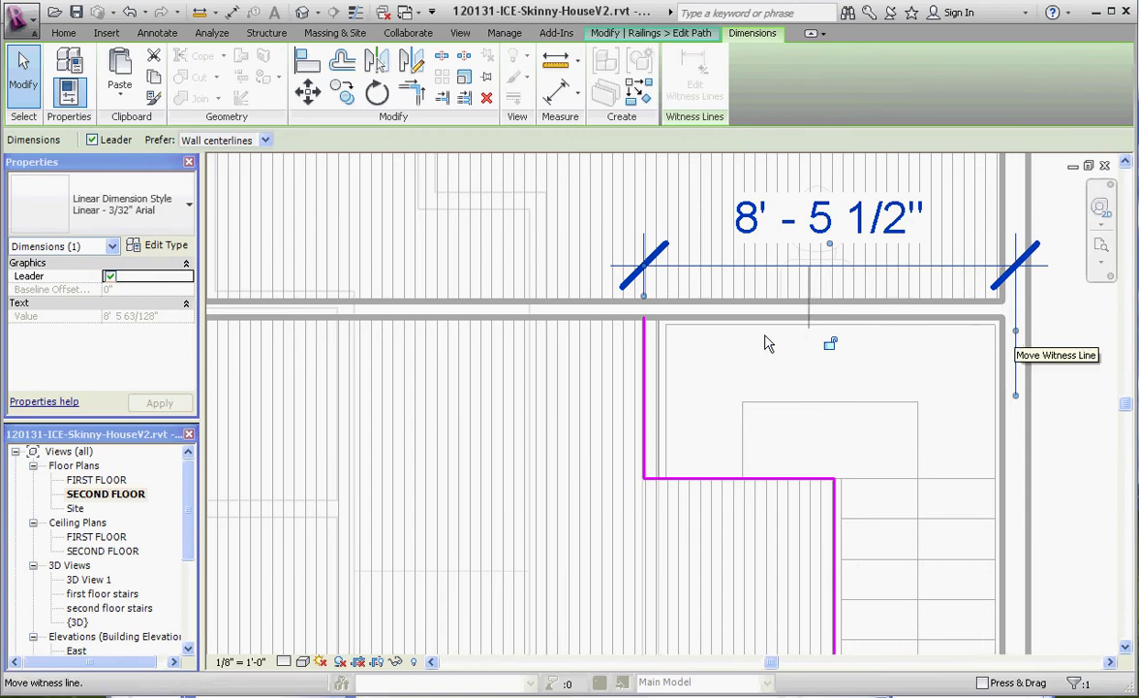
click(660, 358)
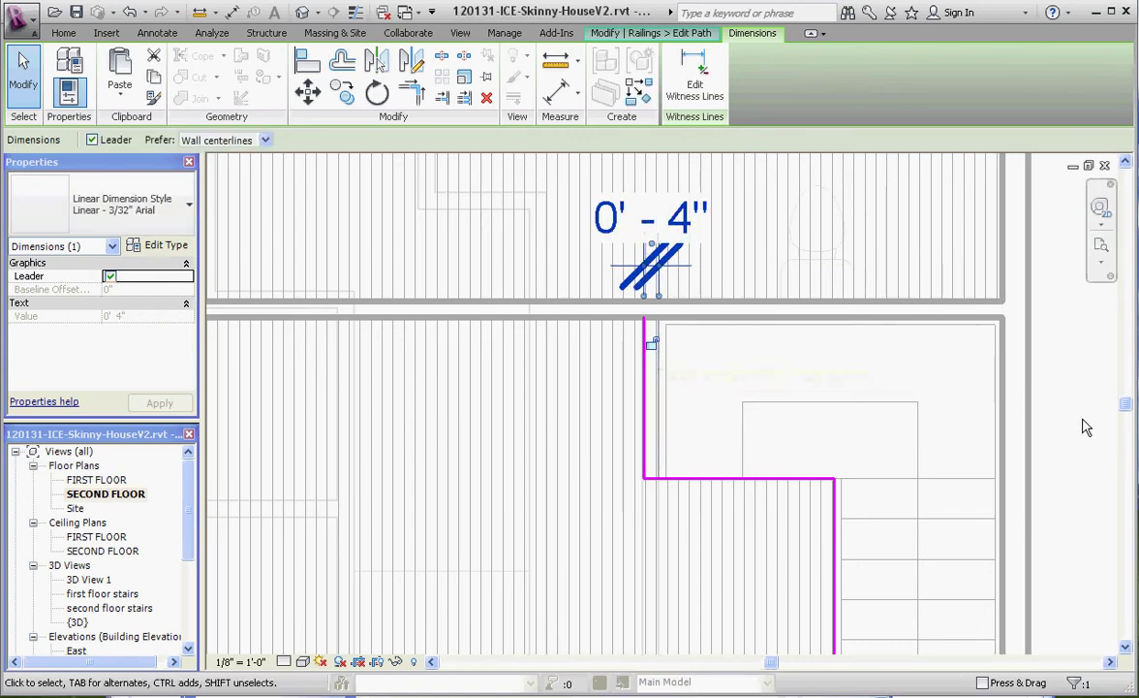
key(Escape)
- Move the horizontal path edge about 4 inches down and shift the right vertical edge slightly left
click(692, 485)
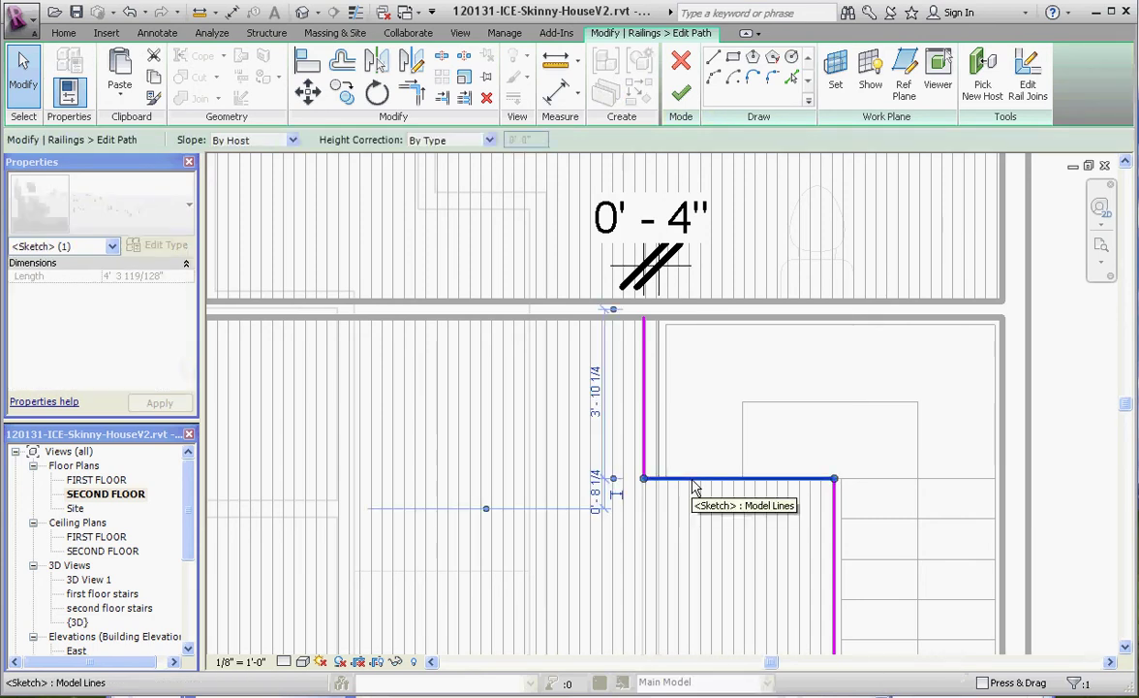
drag(693, 484, 693, 500)
click(833, 601)
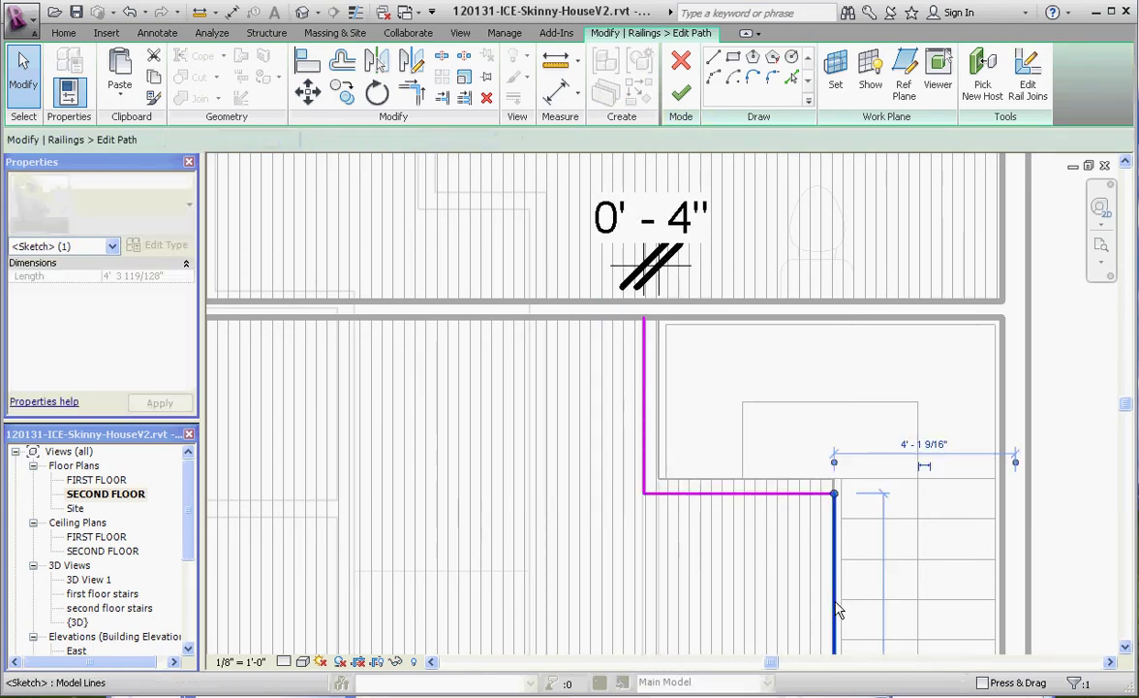
drag(833, 601, 821, 601)
- Finish the railing path sketch so the Guardrail - Pipe rebuilds along the adjusted edges
key(Escape)
scroll(819, 364, down, 4)
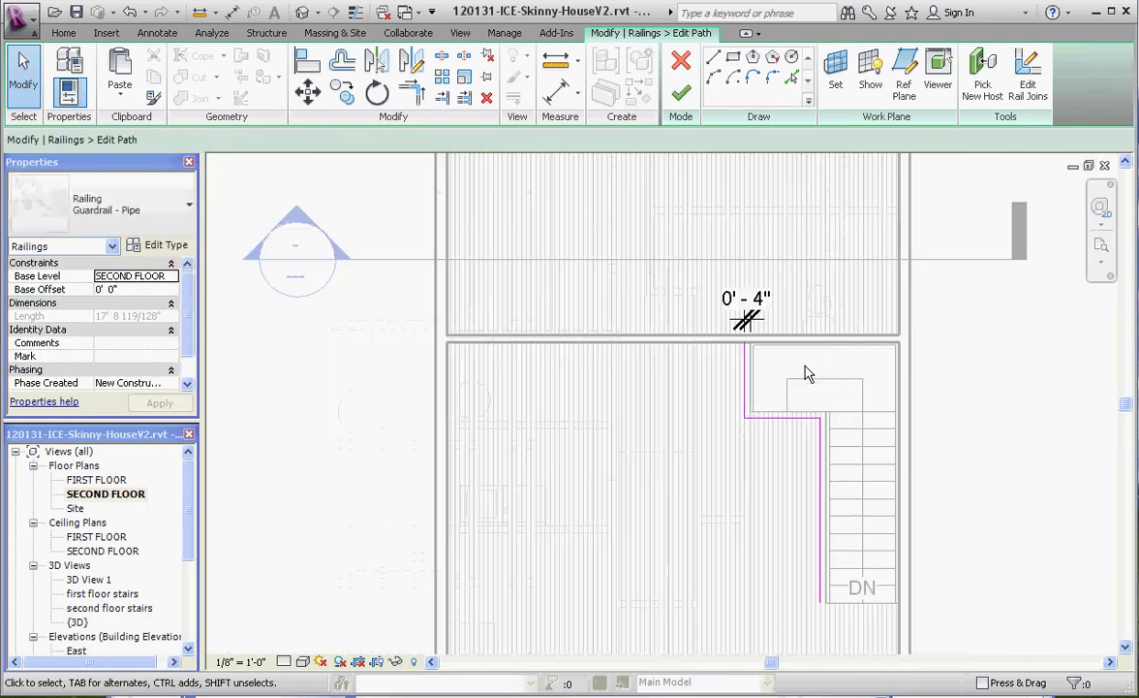
click(681, 97)
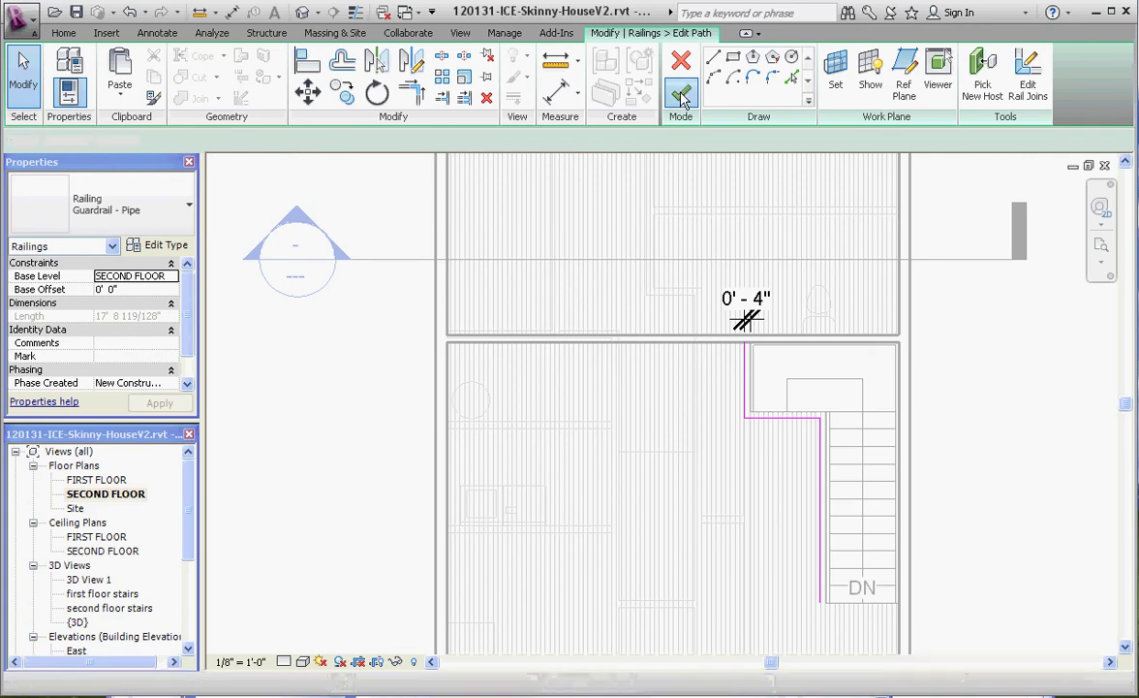
- Open the 'second floor stairs' 3D view, zoomed out to show the pipe guardrail around the opening
click(969, 520)
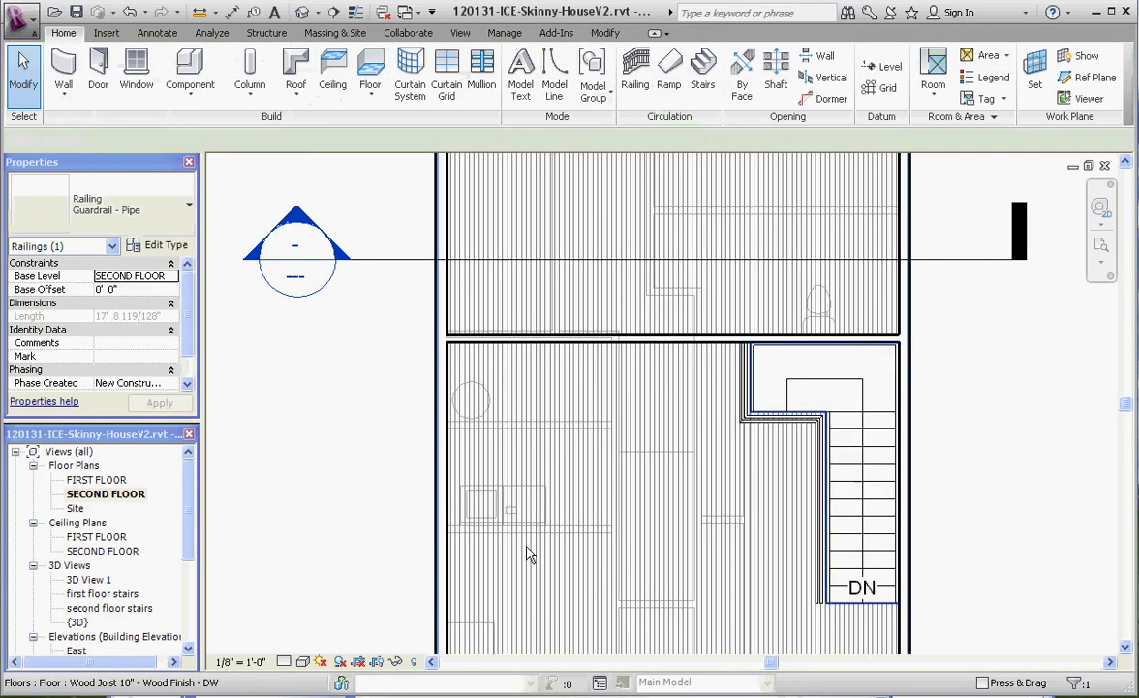
double_click(97, 608)
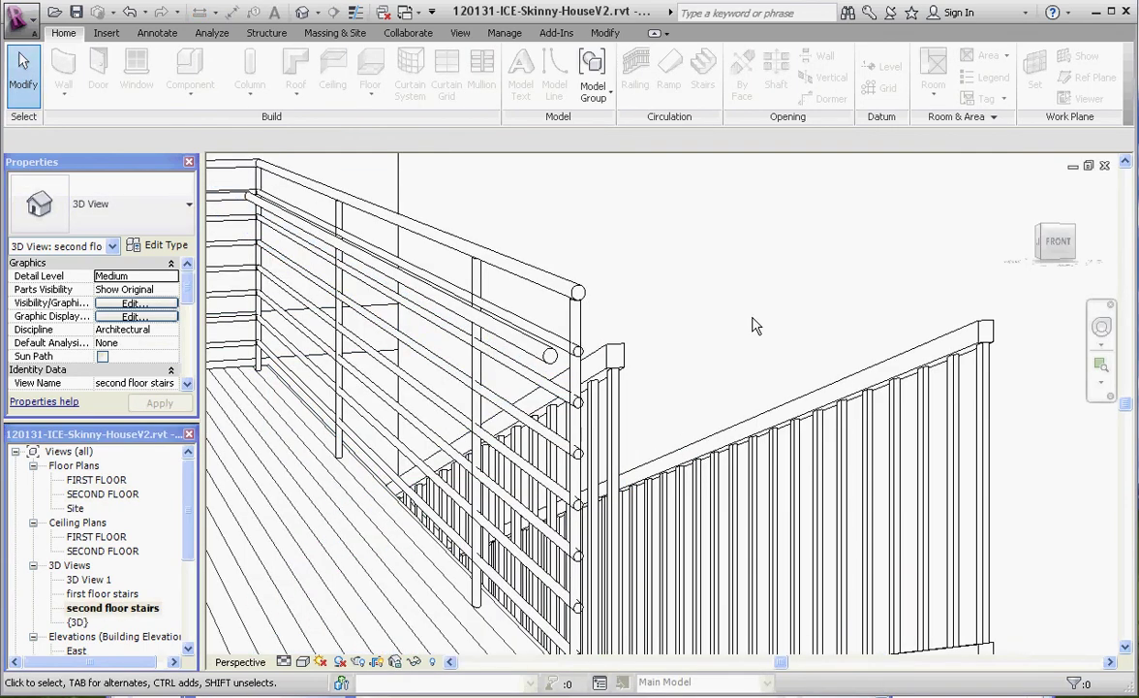
scroll(636, 228, down, 1)
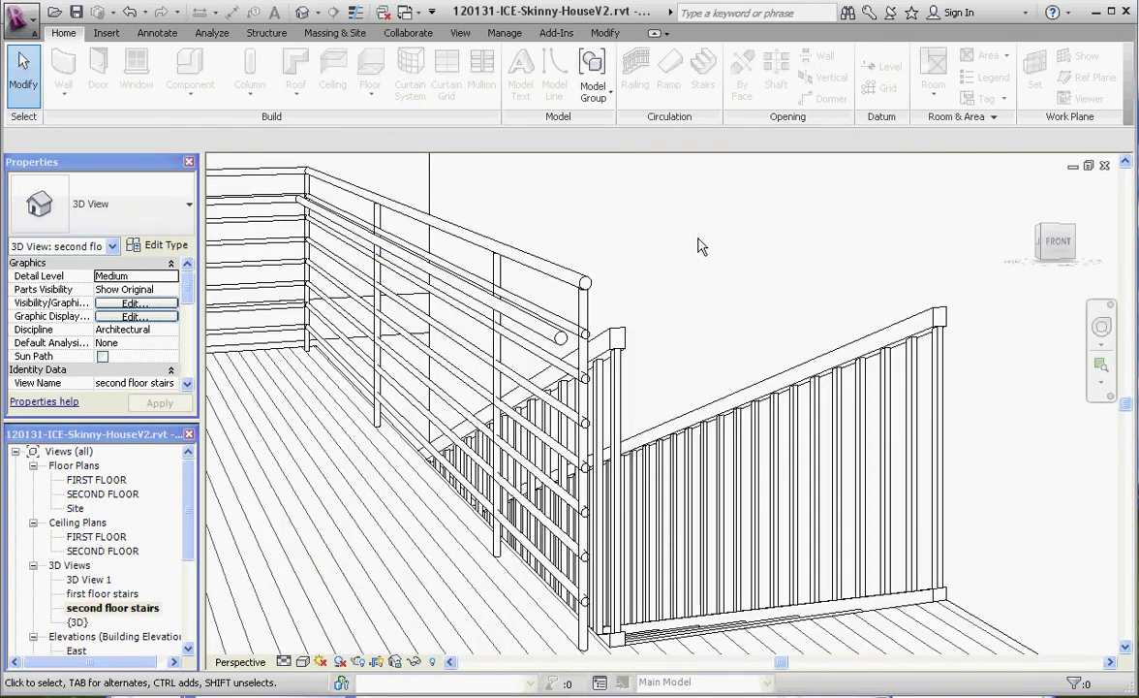
scroll(683, 265, down, 1)
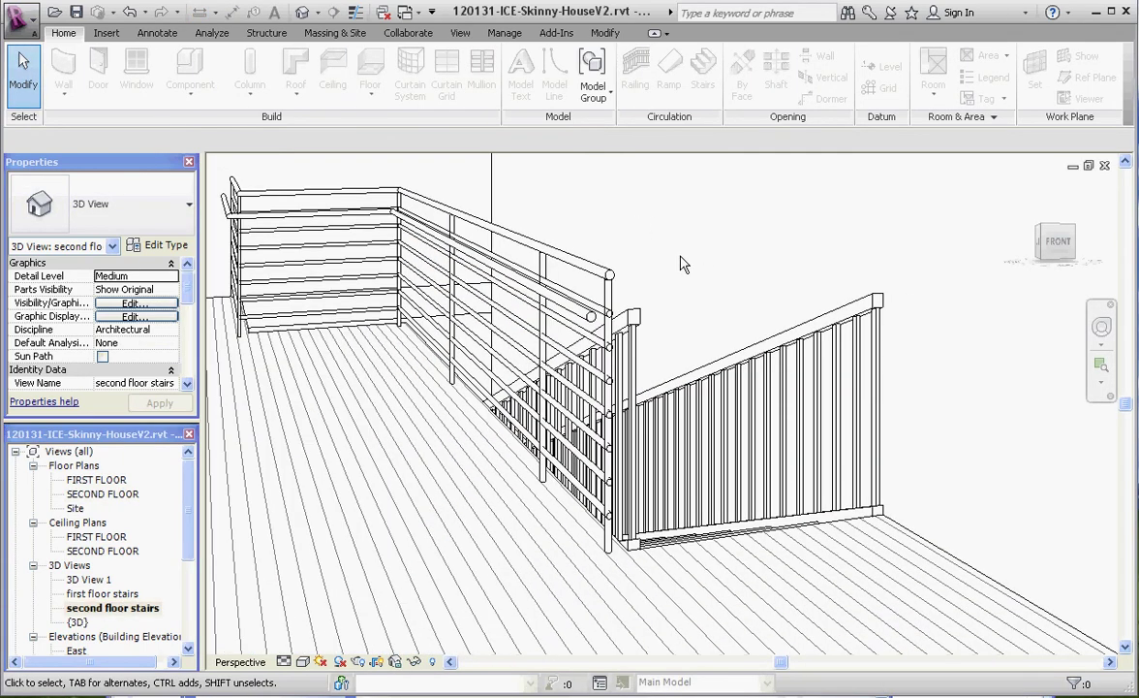